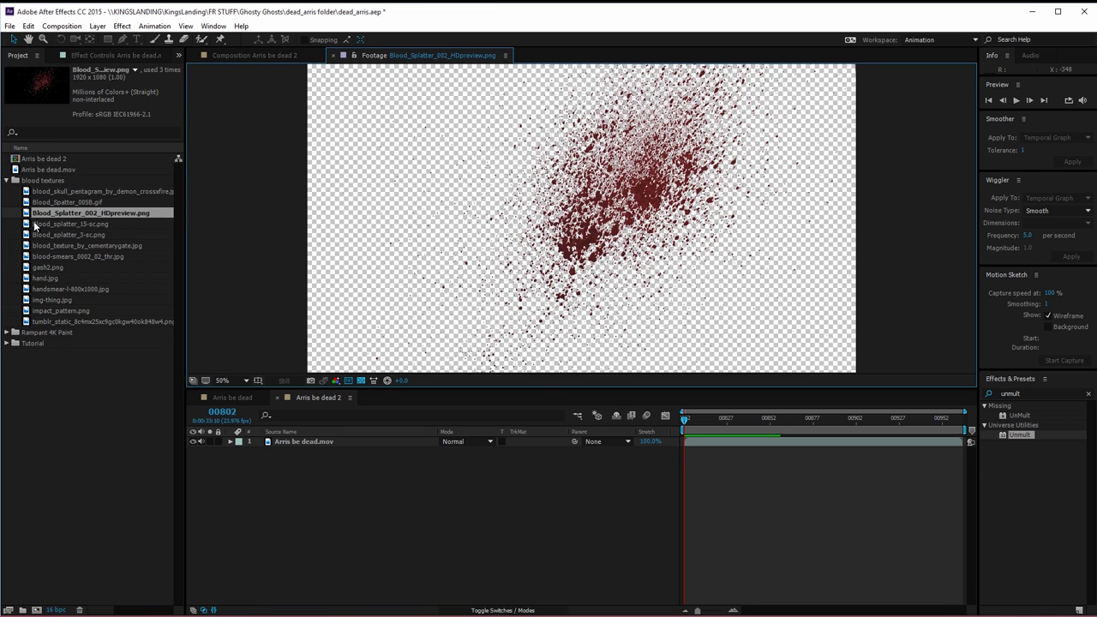
# - Preview the splatter images, then make Blood_Splatter_002_HDpreview.png 3D and tilt it onto the wall
pyautogui.doubleClick(34, 225)
pyautogui.doubleClick(66, 236)
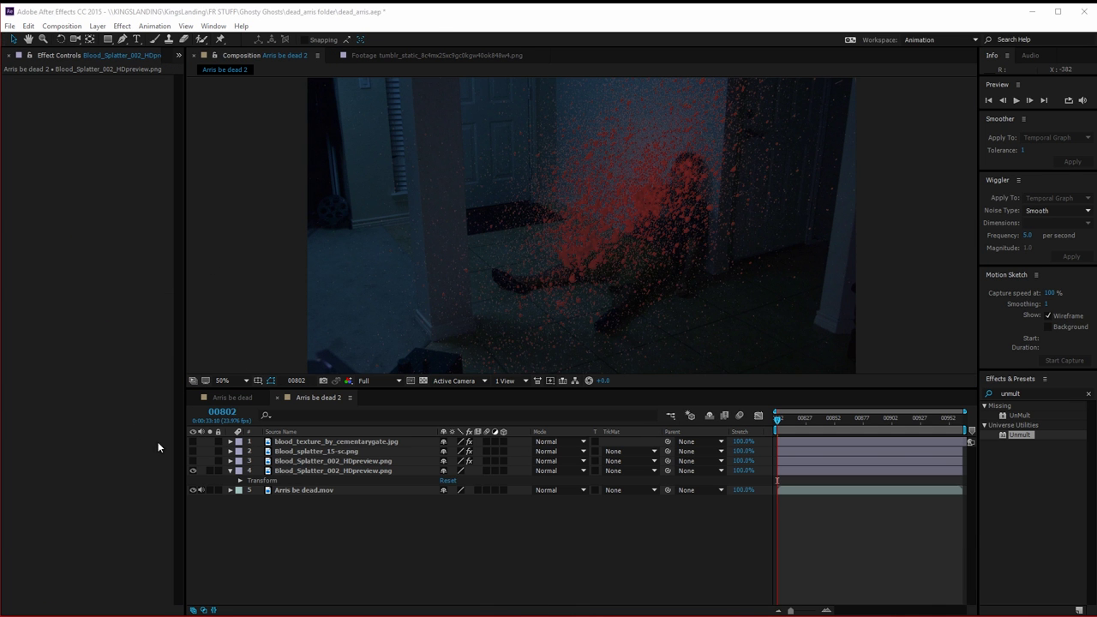
pyautogui.click(319, 472)
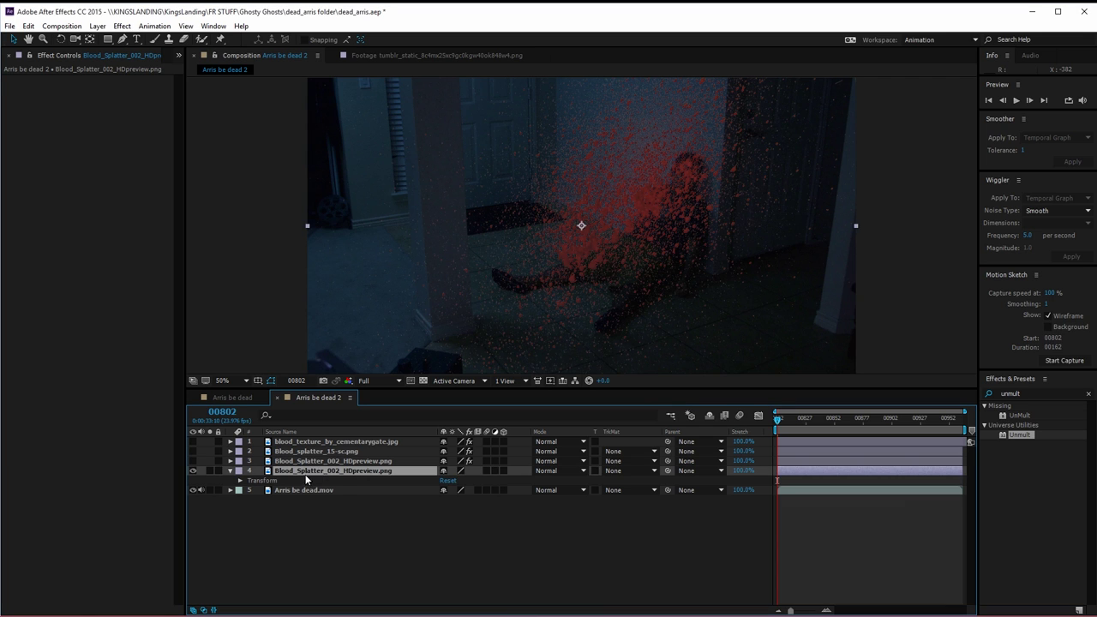
pyautogui.click(447, 480)
pyautogui.click(503, 472)
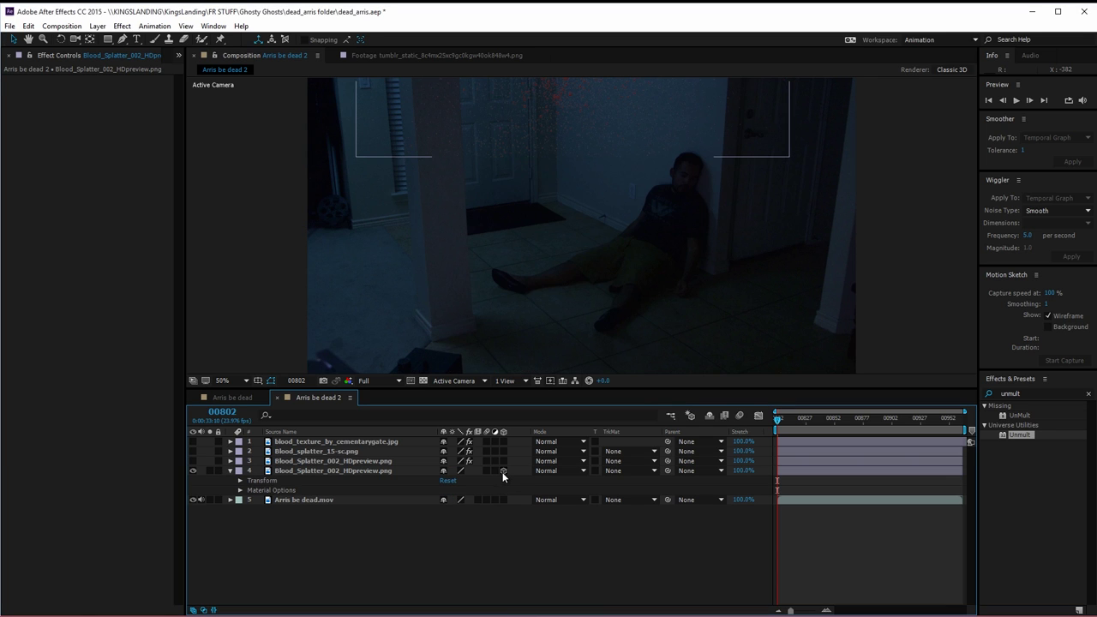
pyautogui.moveTo(513, 128); pyautogui.dragTo(531, 150)
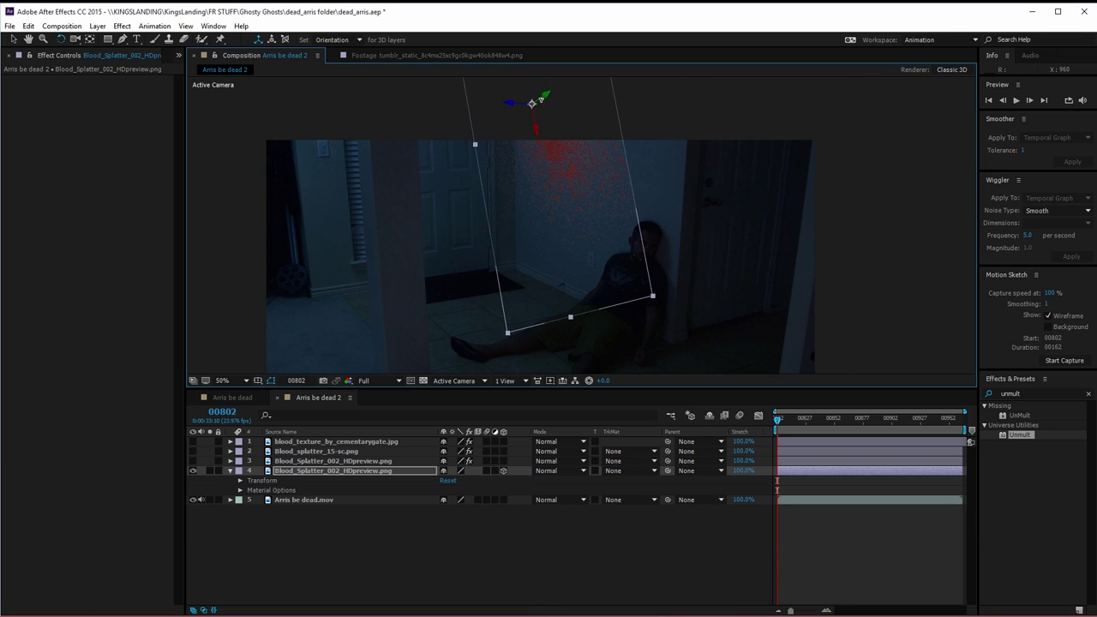
# - Blend the splatter layer with Multiply and rotate the other splatter layer in 3D
pyautogui.click(548, 470)
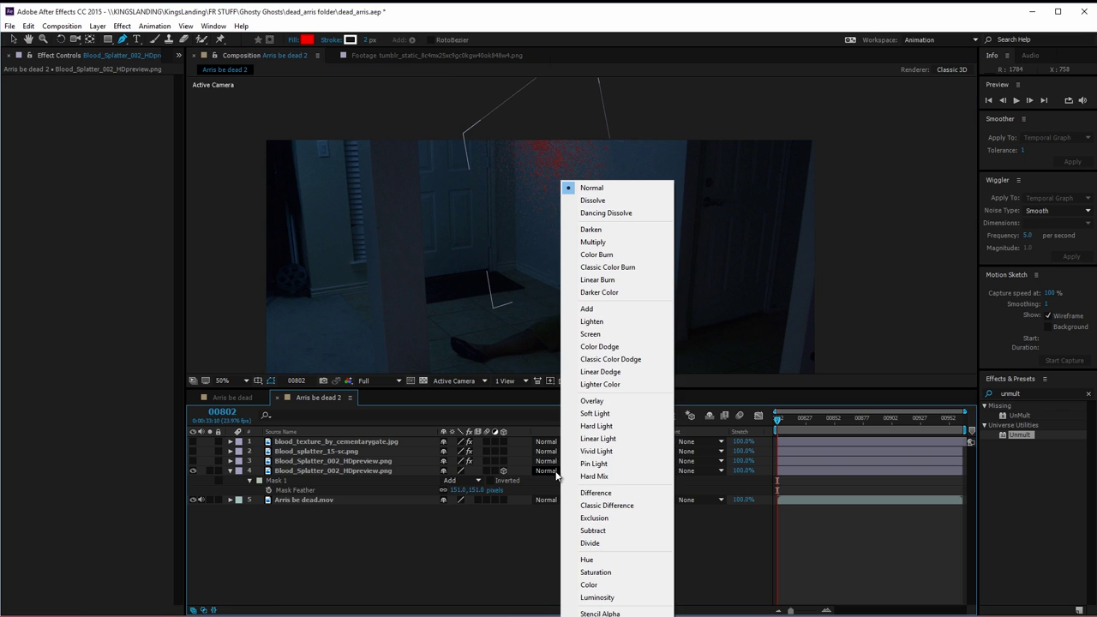
pyautogui.click(610, 240)
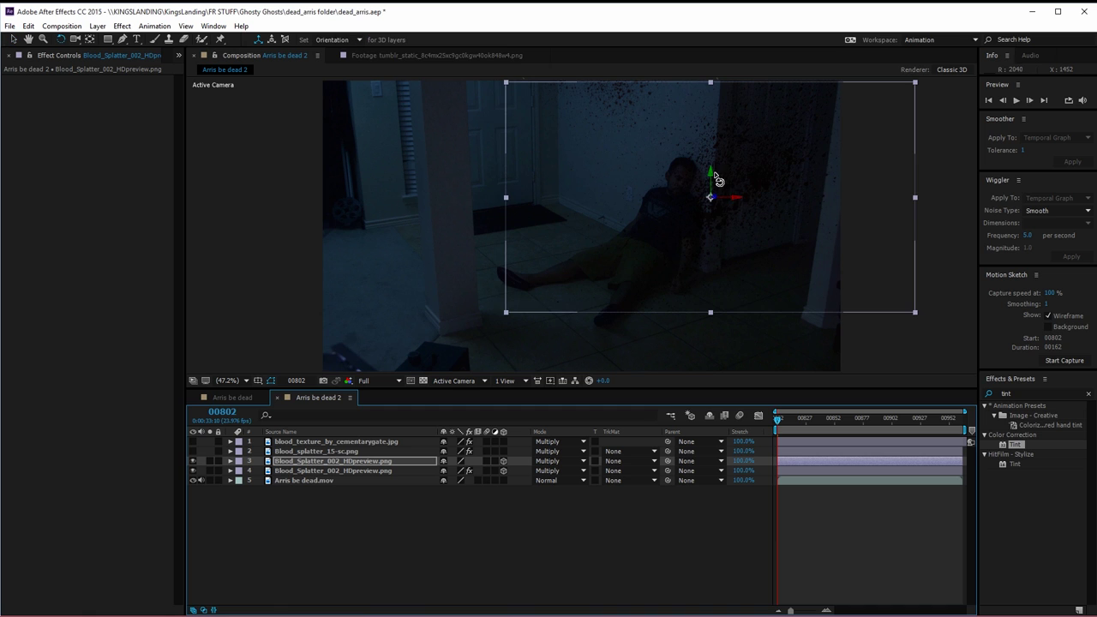
pyautogui.moveTo(715, 181); pyautogui.dragTo(742, 224)
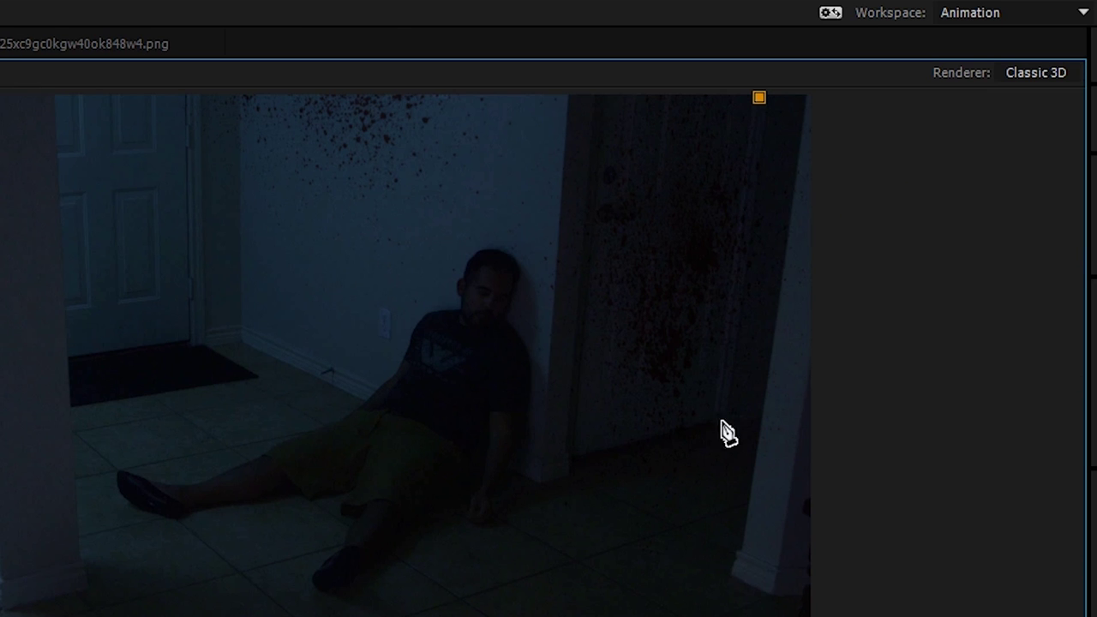
# - Draw a curved Pen-tool mask outline around the splatter
pyautogui.click(721, 419)
pyautogui.moveTo(612, 476); pyautogui.dragTo(567, 486)
pyautogui.click(588, 92)
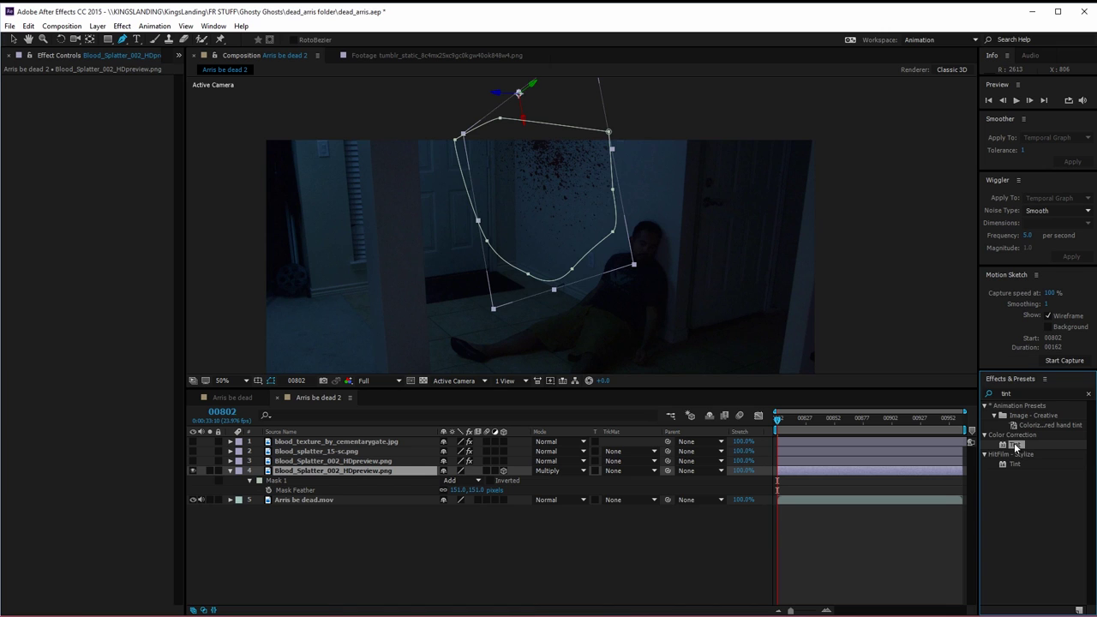
# - Apply Tint to the splatter and map both blacks and whites to dark red 7D0000
pyautogui.moveTo(1016, 445); pyautogui.dragTo(114, 163)
pyautogui.click(107, 89)
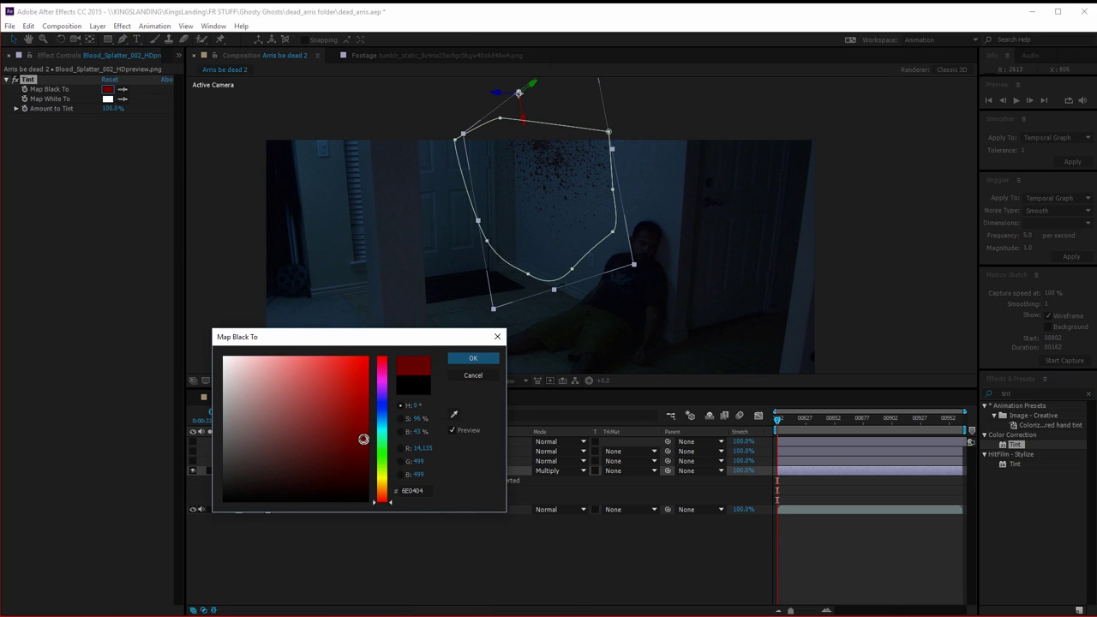
pyautogui.click(472, 358)
pyautogui.click(107, 89)
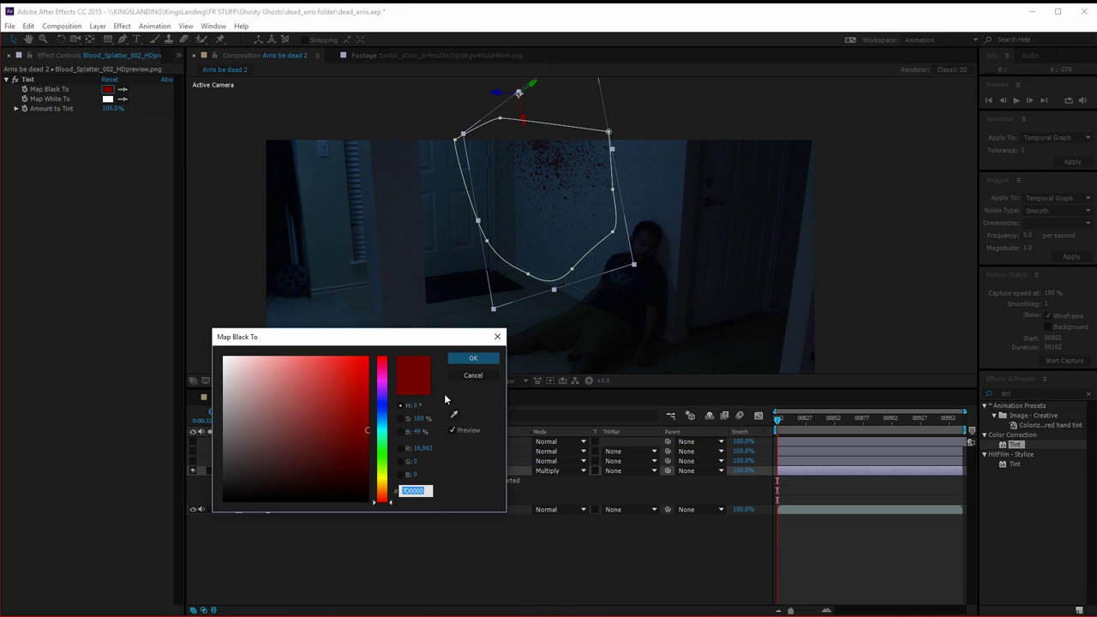
pyautogui.click(472, 358)
pyautogui.click(108, 99)
pyautogui.write('7D0000')
pyautogui.click(473, 358)
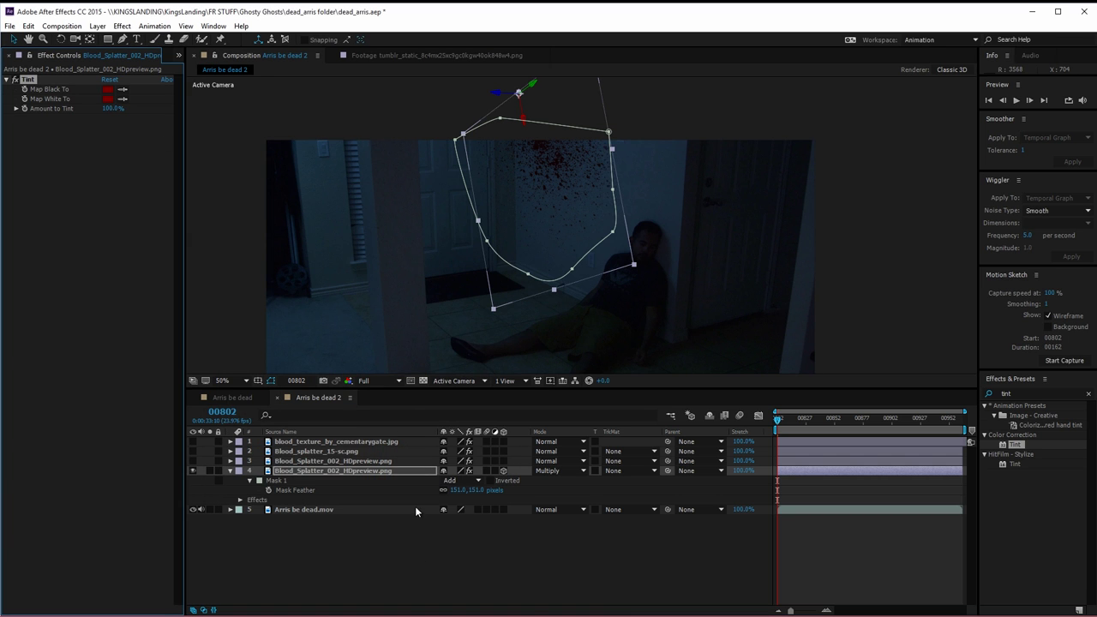
pyautogui.click(402, 578)
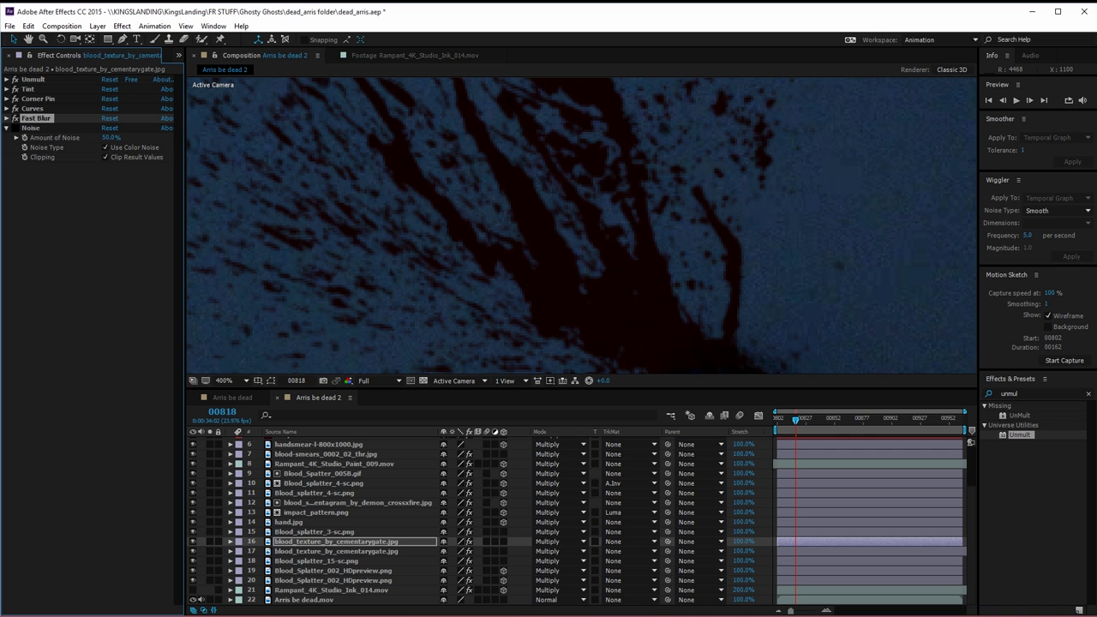
# - Add a new camera layer to the composition
pyautogui.click(98, 25)
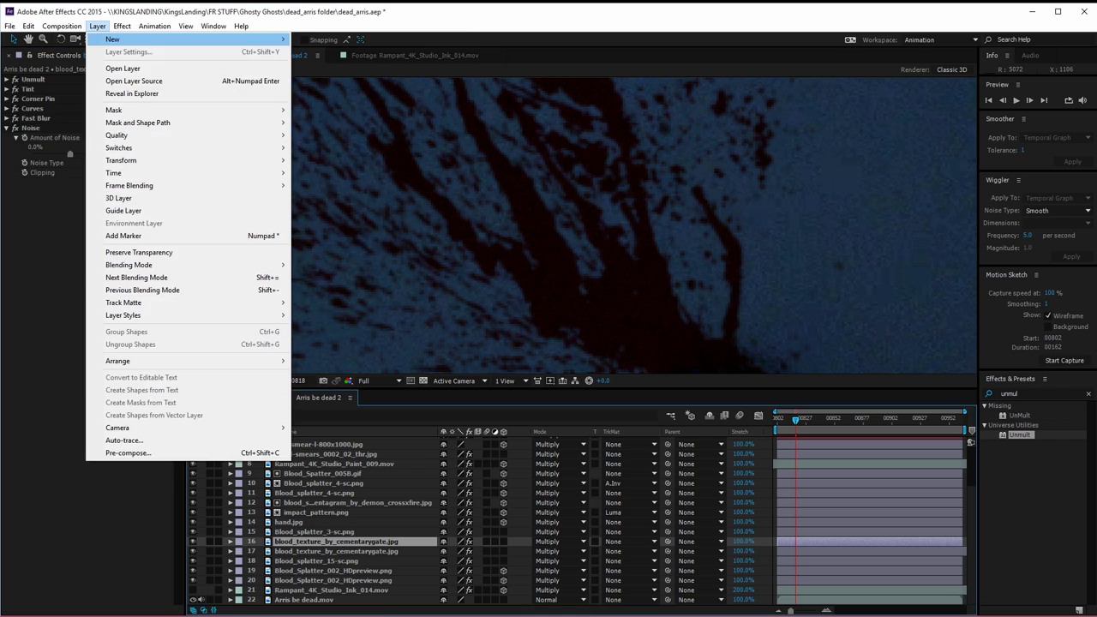
pyautogui.moveTo(111, 35)
pyautogui.click(317, 78)
pyautogui.click(648, 441)
# - Add a point light, return to the Selection tool, and confirm the dark red tint colour
pyautogui.click(97, 26)
pyautogui.click(317, 58)
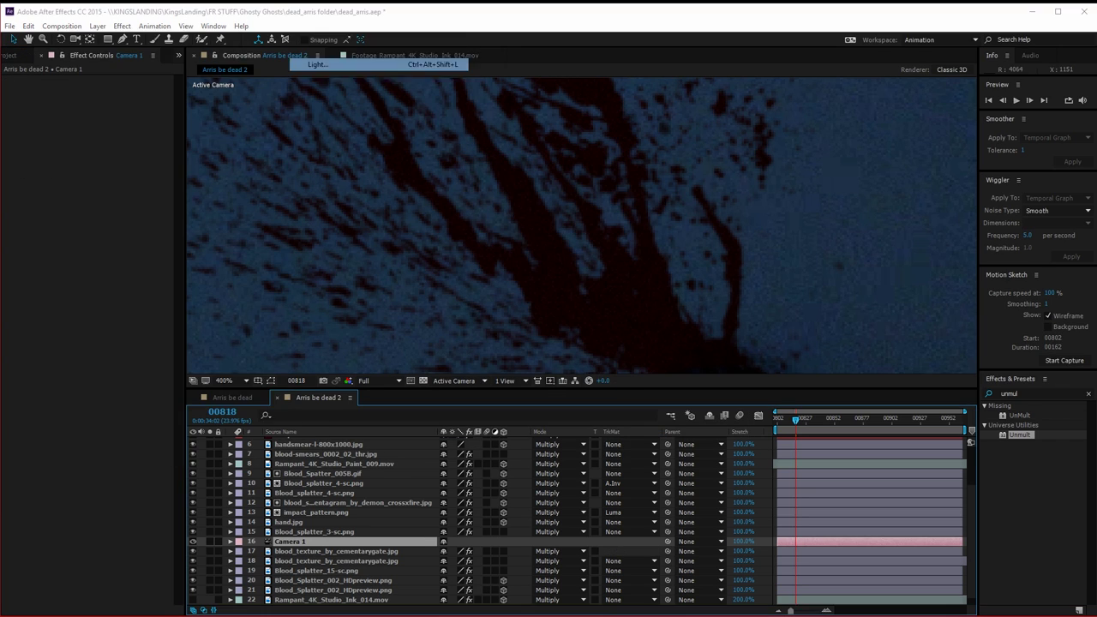
pyautogui.click(555, 220)
pyautogui.click(538, 256)
pyautogui.click(554, 443)
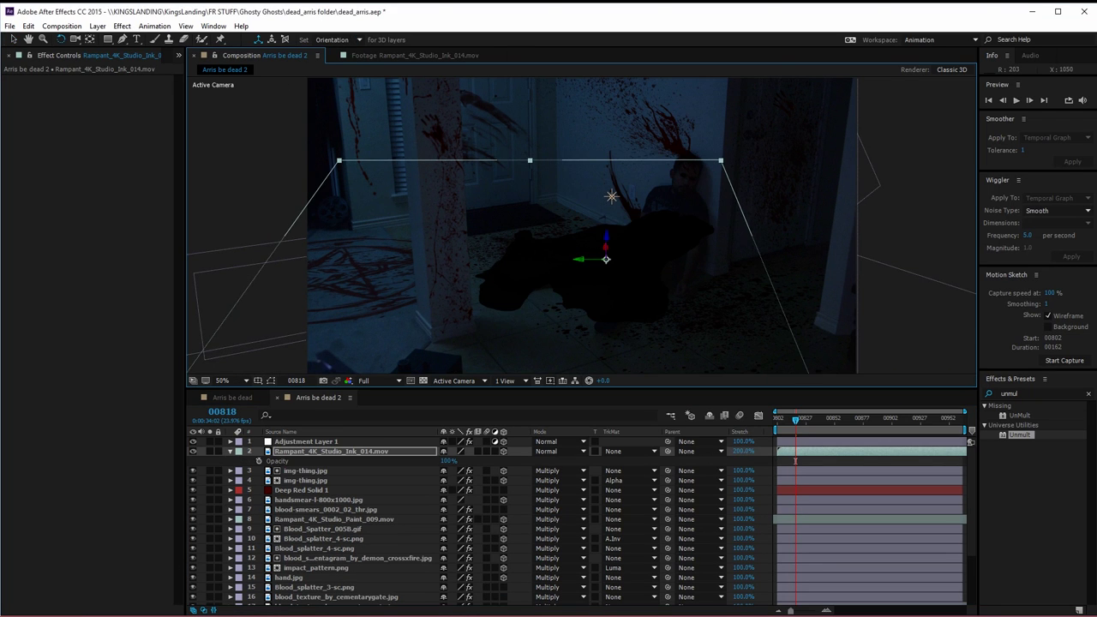
pyautogui.press('v')
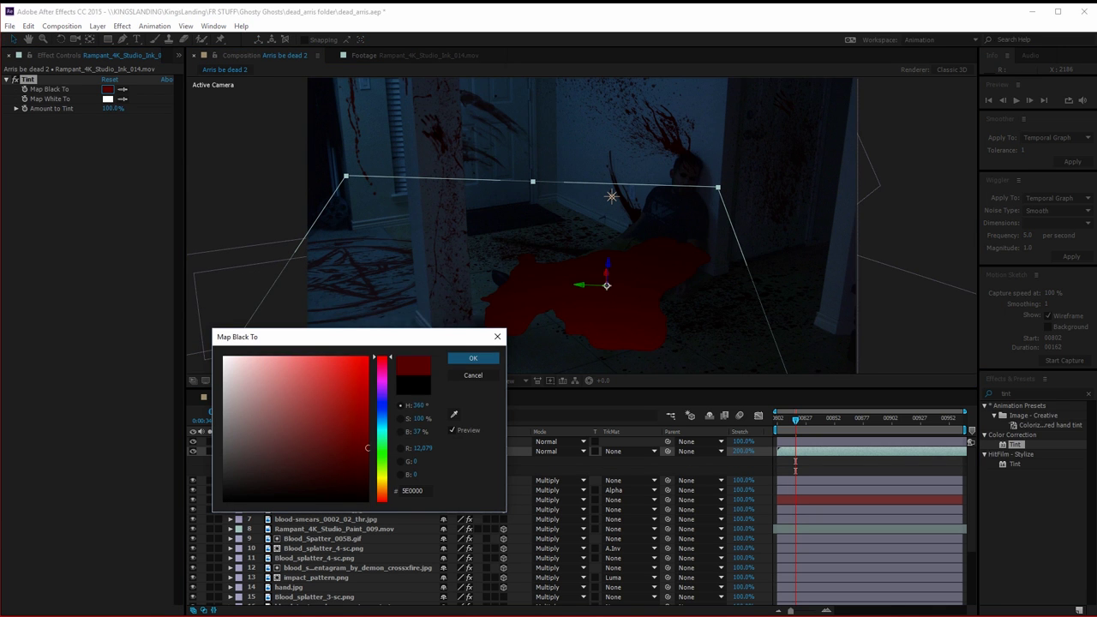
pyautogui.press('Return')
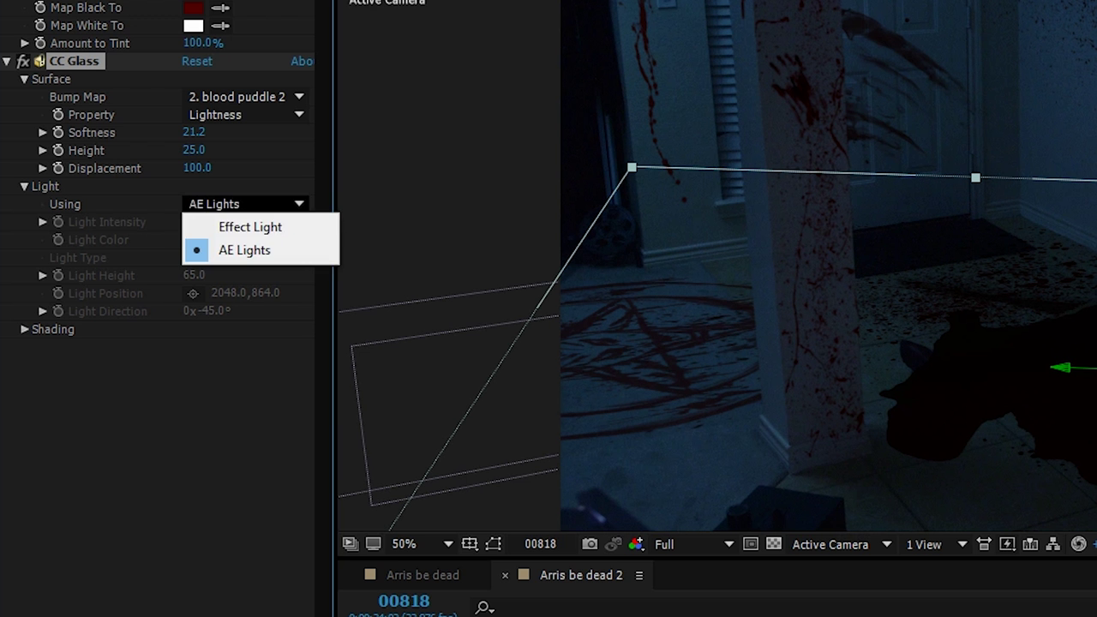
# - Set CC Glass lighting to Effect Light with the Point Light type
pyautogui.click(137, 206)
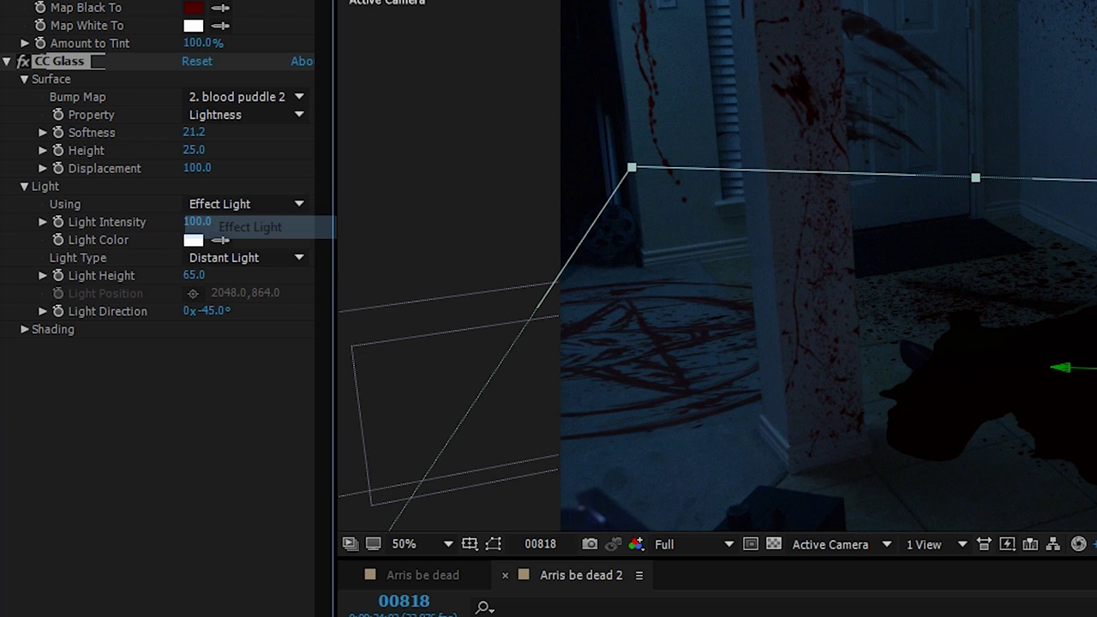
pyautogui.click(135, 224)
pyautogui.click(248, 304)
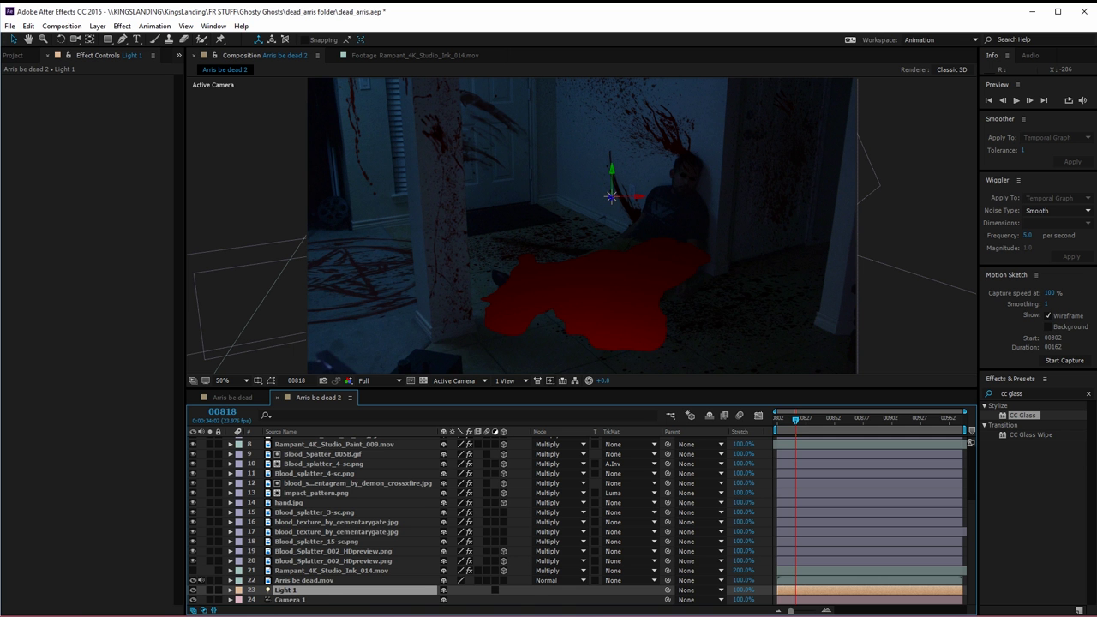
pyautogui.scroll(-3, 515, 523)
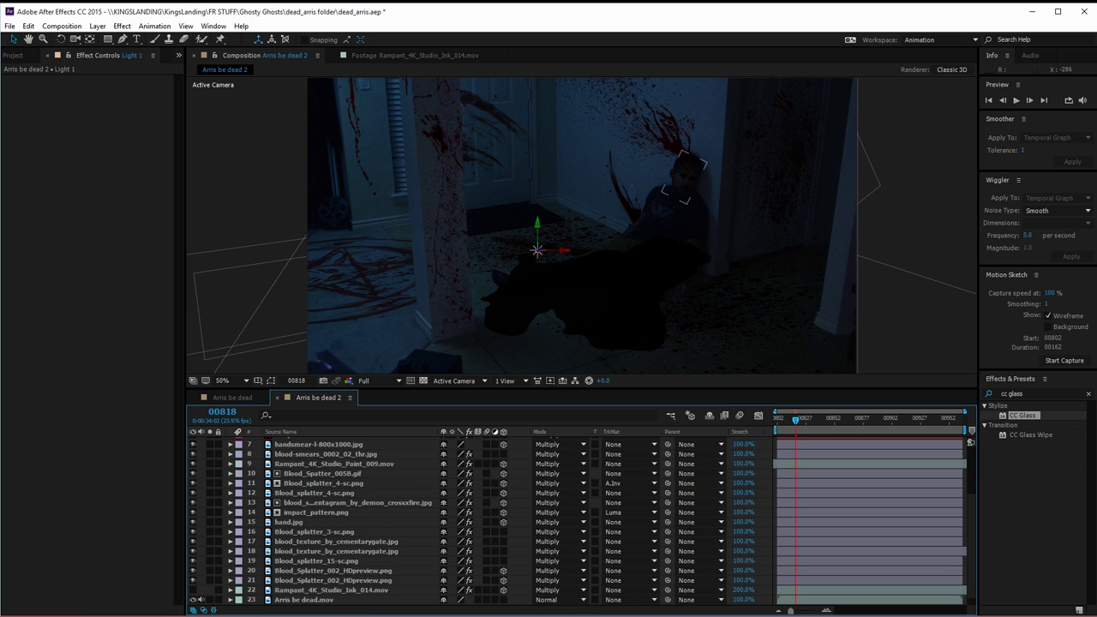
pyautogui.scroll(5, 514, 523)
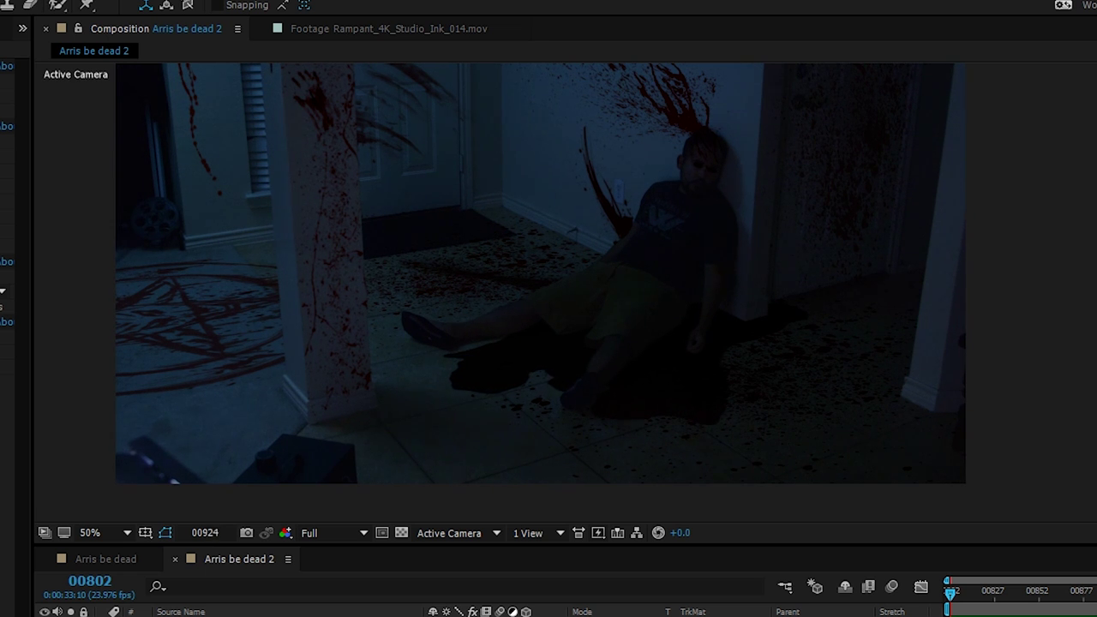
# - Enable time remapping on the ink puddle layer
pyautogui.rightClick(315, 453)
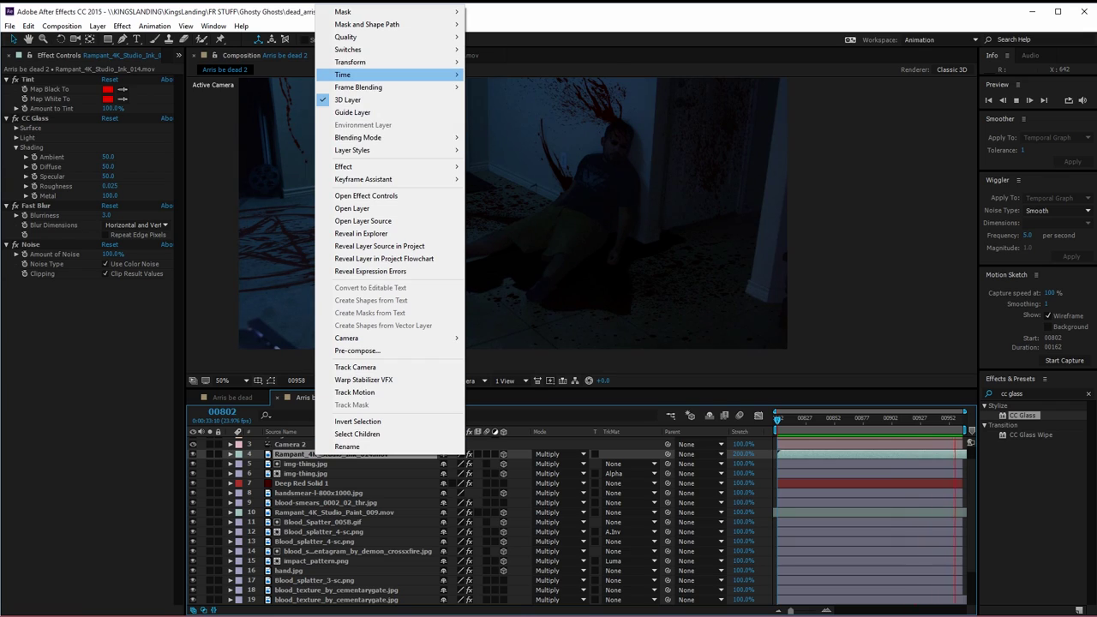
pyautogui.moveTo(377, 75)
pyautogui.click(518, 75)
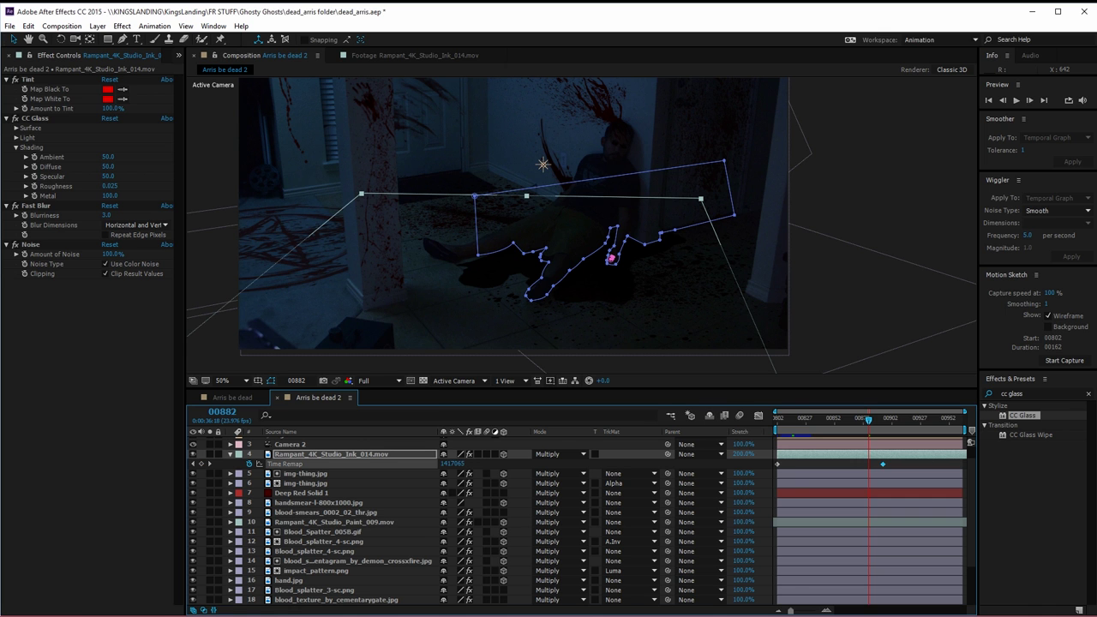
# - Pre-compose all layers into Pre-comp 1 and add an anchor point expression
pyautogui.hotkey('ctrl', 'a')
pyautogui.hotkey('ctrl', 'shift', 'c')
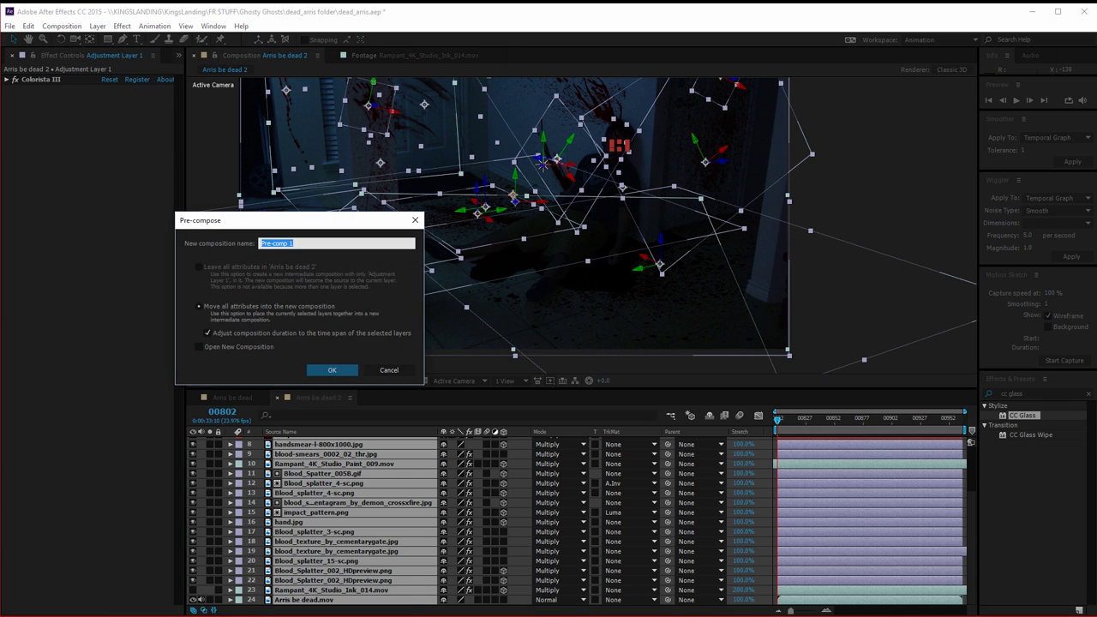
pyautogui.click(332, 369)
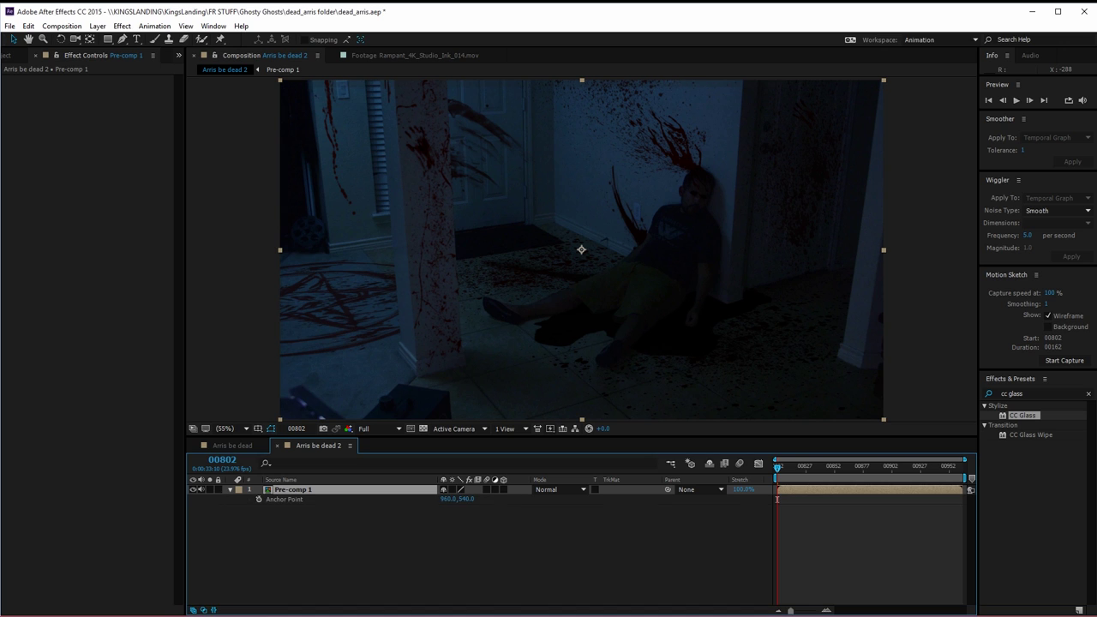
pyautogui.keyDown('alt'); pyautogui.click(258, 498); pyautogui.keyUp('alt')
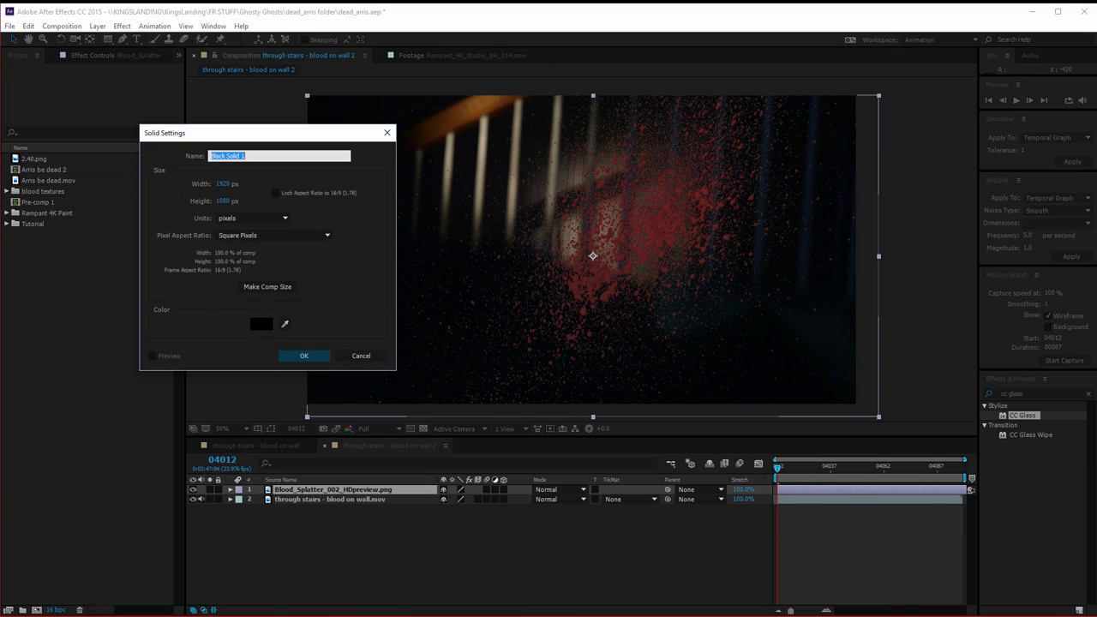
# - Create a white solid layer, then hide the blood splatter layer
pyautogui.click(261, 323)
pyautogui.click(224, 358)
pyautogui.click(473, 358)
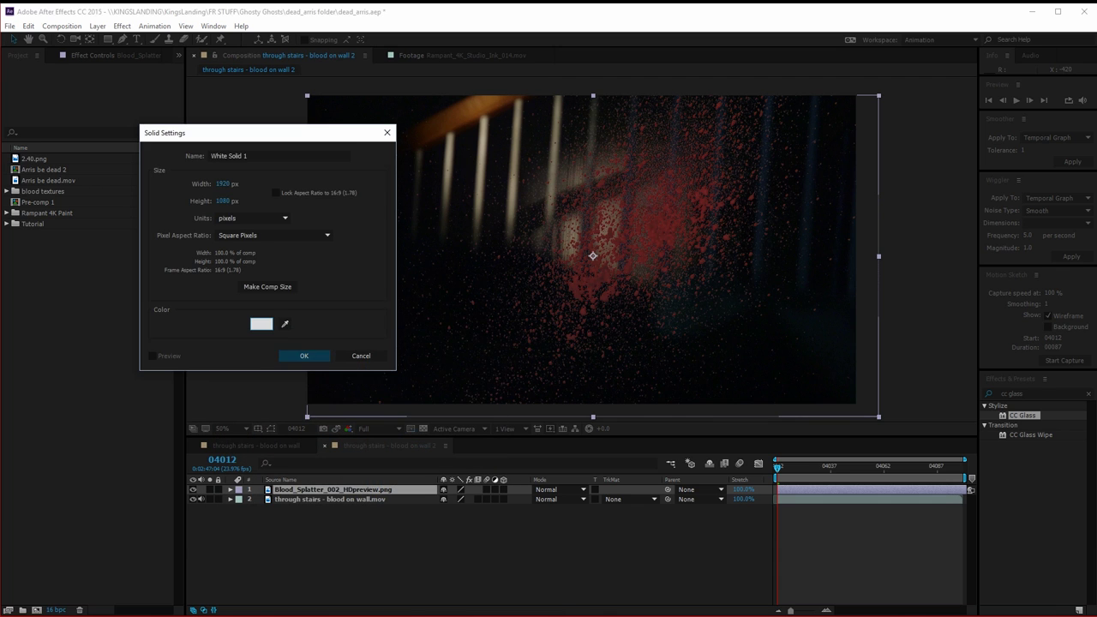
pyautogui.click(303, 355)
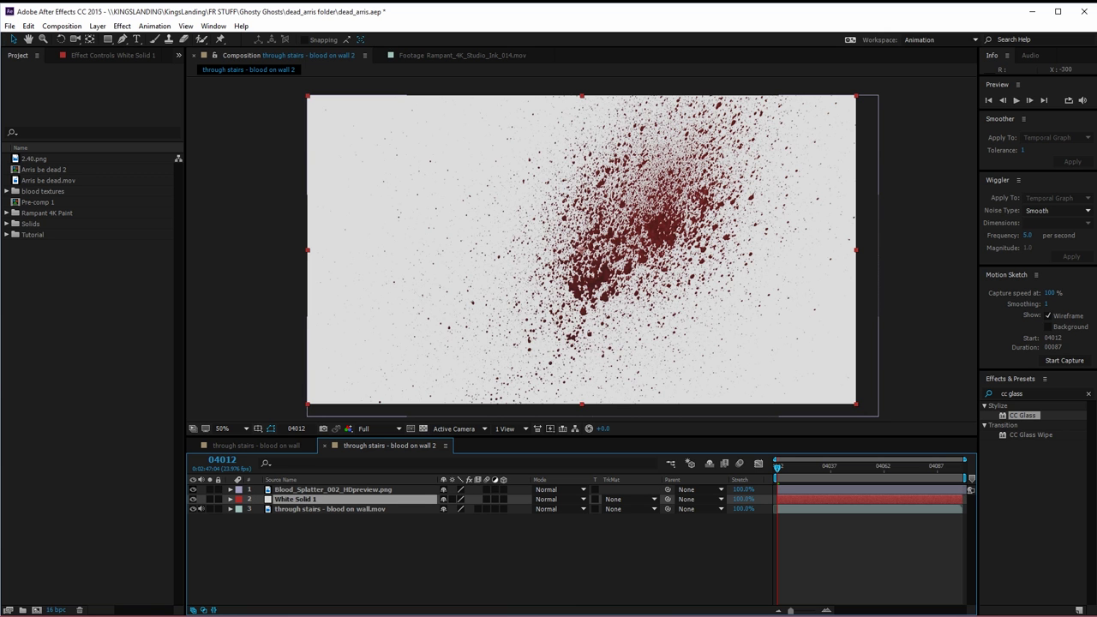
pyautogui.click(192, 489)
# - Set White Solid 1's track matte to Alpha Matte and apply Gradient Ramp
pyautogui.click(630, 499)
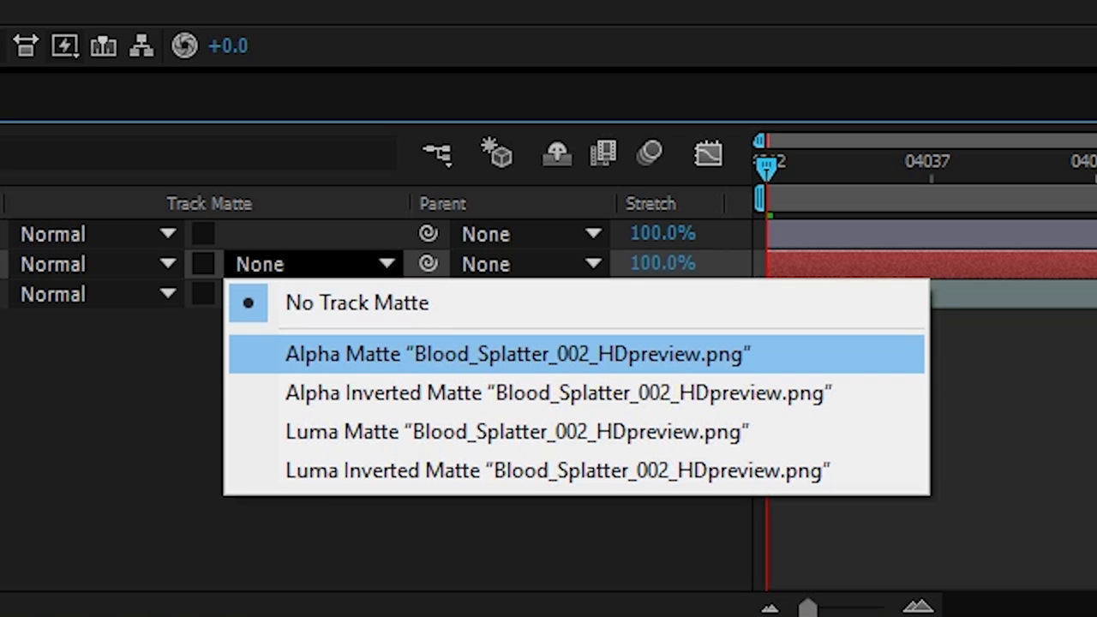
pyautogui.click(514, 354)
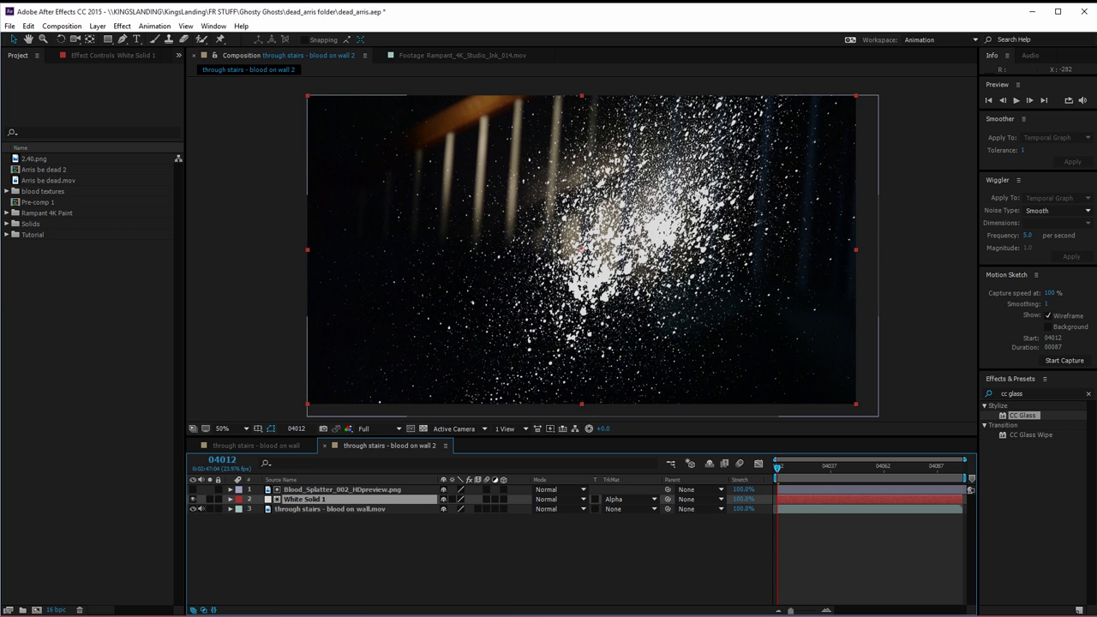
pyautogui.press('F3')
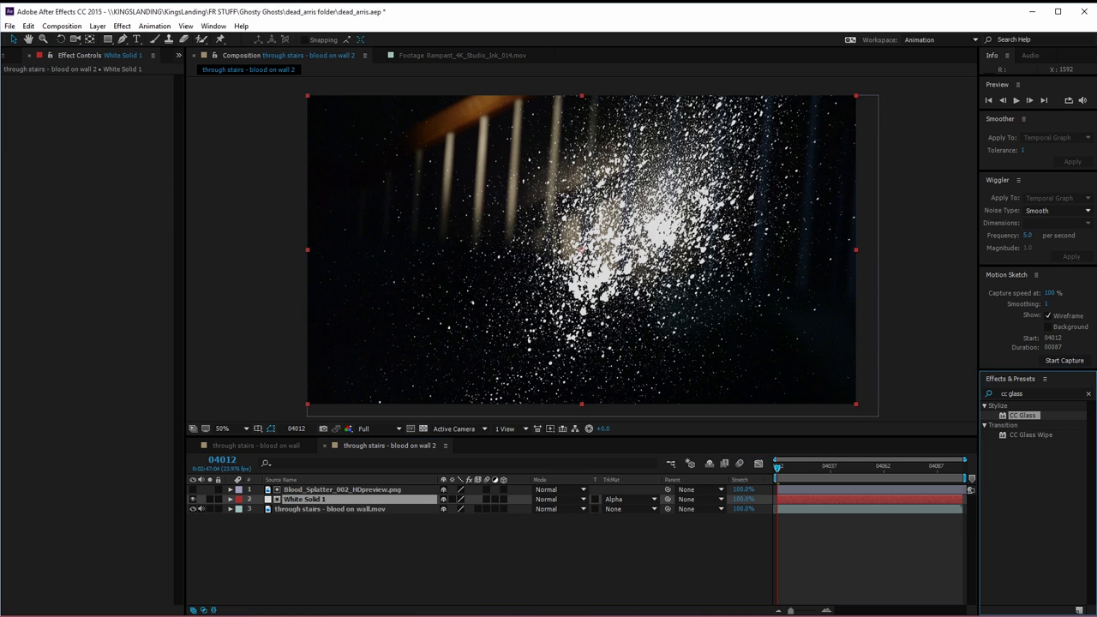
pyautogui.write('gradient ram')
pyautogui.press('Return')
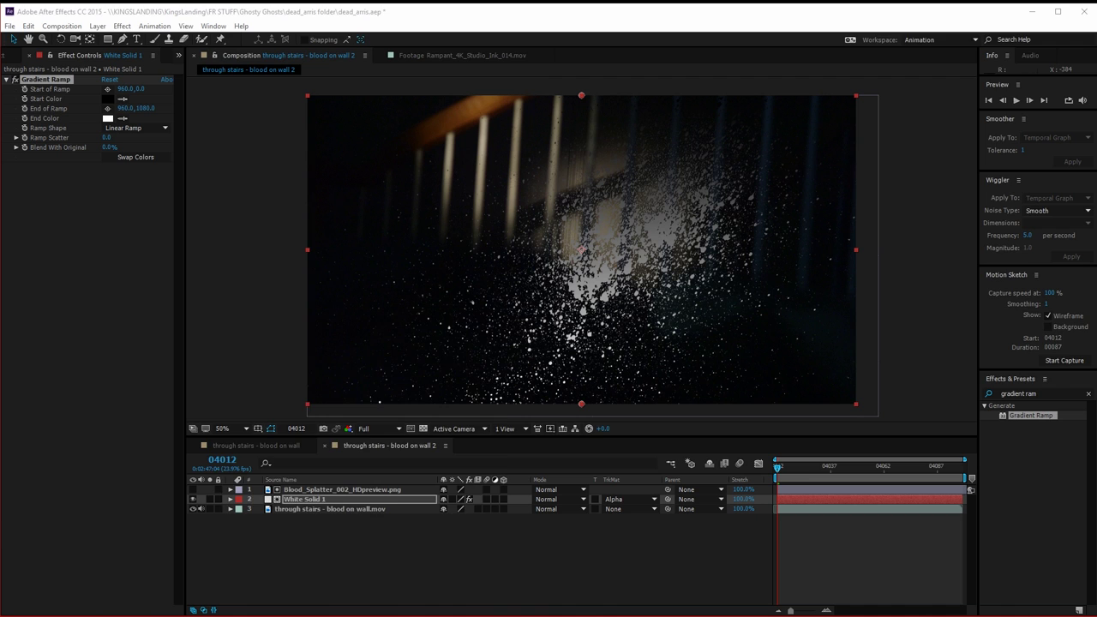
# - Set the ramp's start colour to 8D0000 and end colour to FF0000
pyautogui.click(108, 98)
pyautogui.write('8D0000')
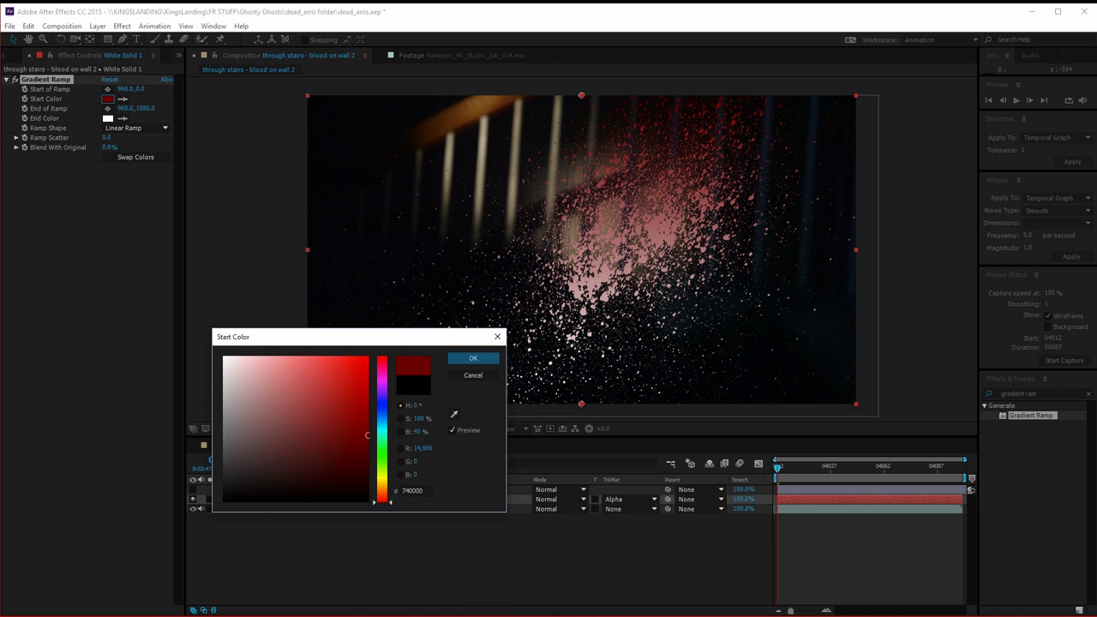
pyautogui.press('Return')
pyautogui.click(107, 117)
pyautogui.write('FF0000')
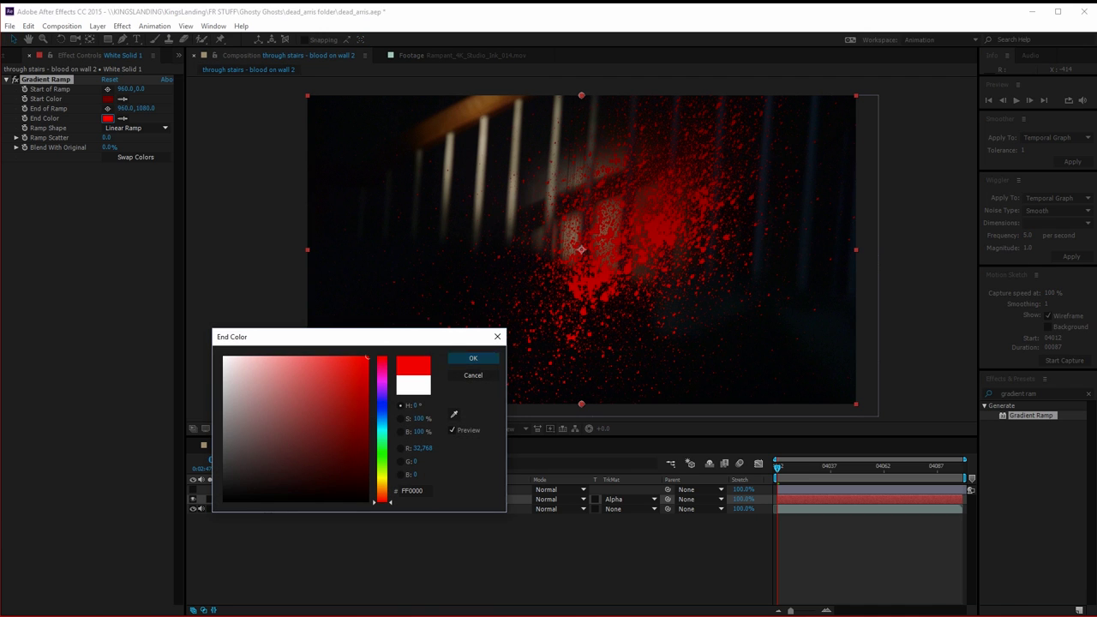
pyautogui.press('Return')
pyautogui.hotkey('ctrl', 'shift', 'c')
# - Confirm Pre-comp 2 and check the footage layer's blend modes without changing them
pyautogui.press('Return')
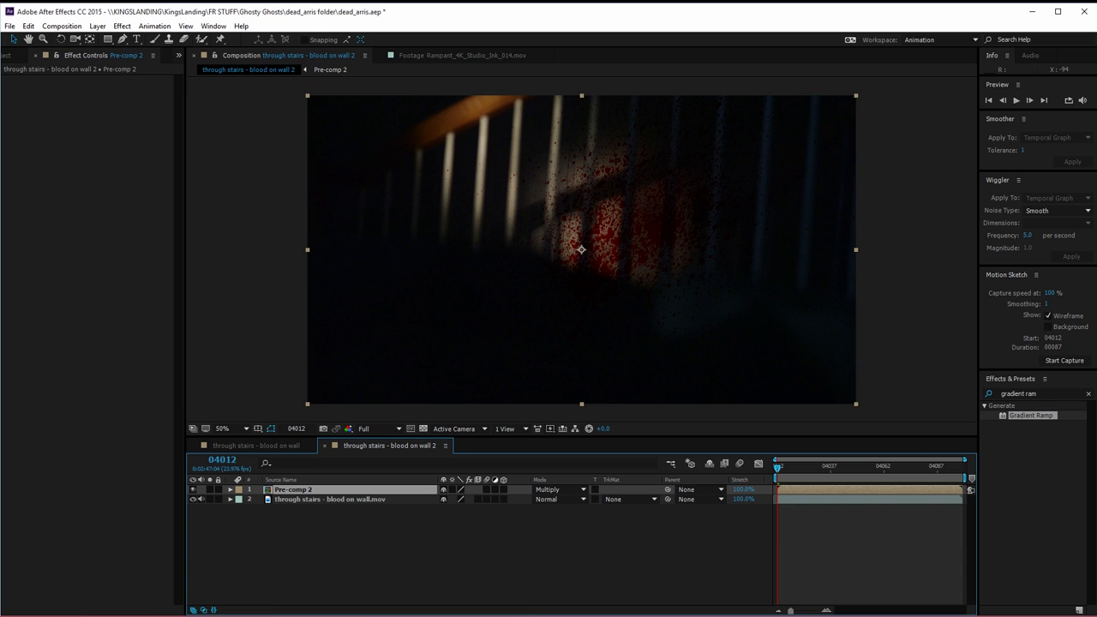
pyautogui.click(561, 499)
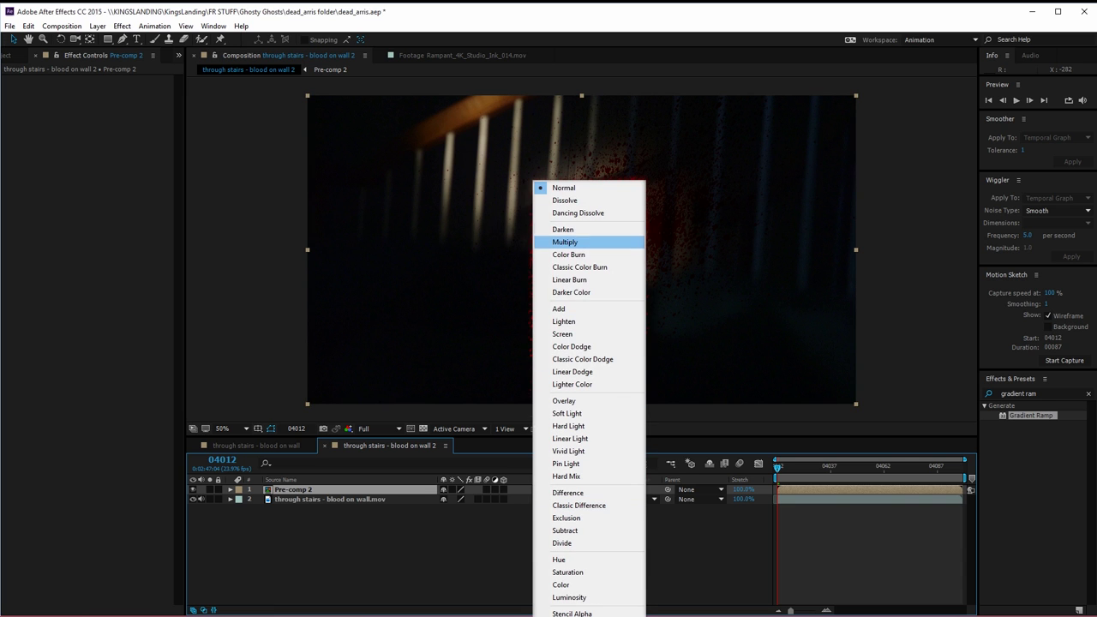
pyautogui.press('Escape')
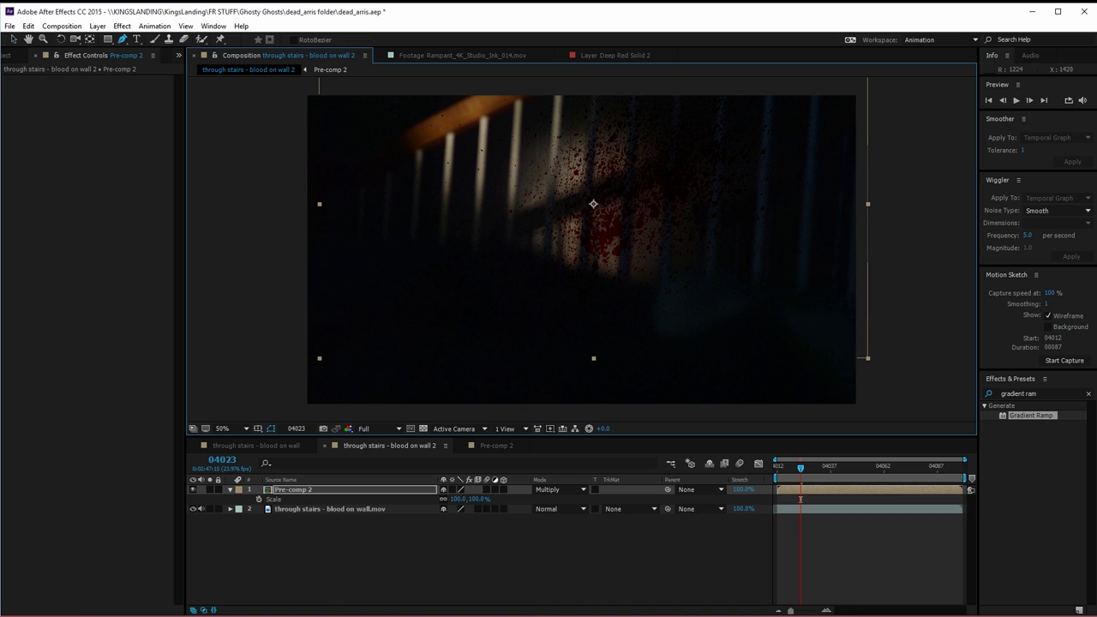
# - Draw a four-point mask around the wall area, then zoom in and reveal mask feathers
pyautogui.click(683, 94)
pyautogui.click(717, 97)
pyautogui.click(706, 274)
pyautogui.click(669, 278)
pyautogui.click(683, 95)
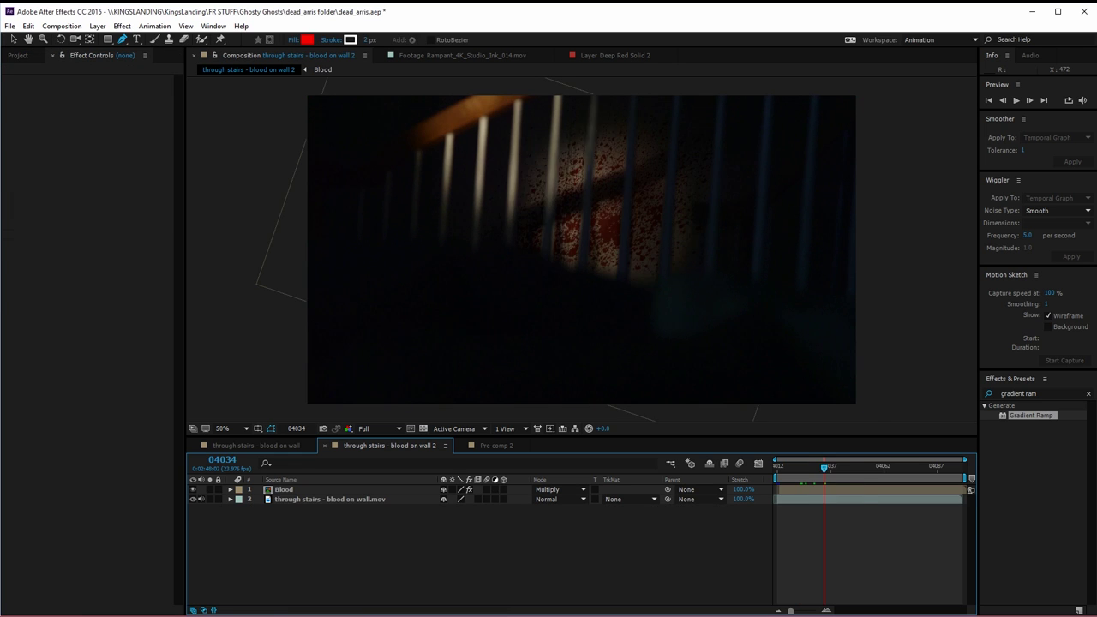
pyautogui.press('.')
pyautogui.press('.')
pyautogui.press('f')
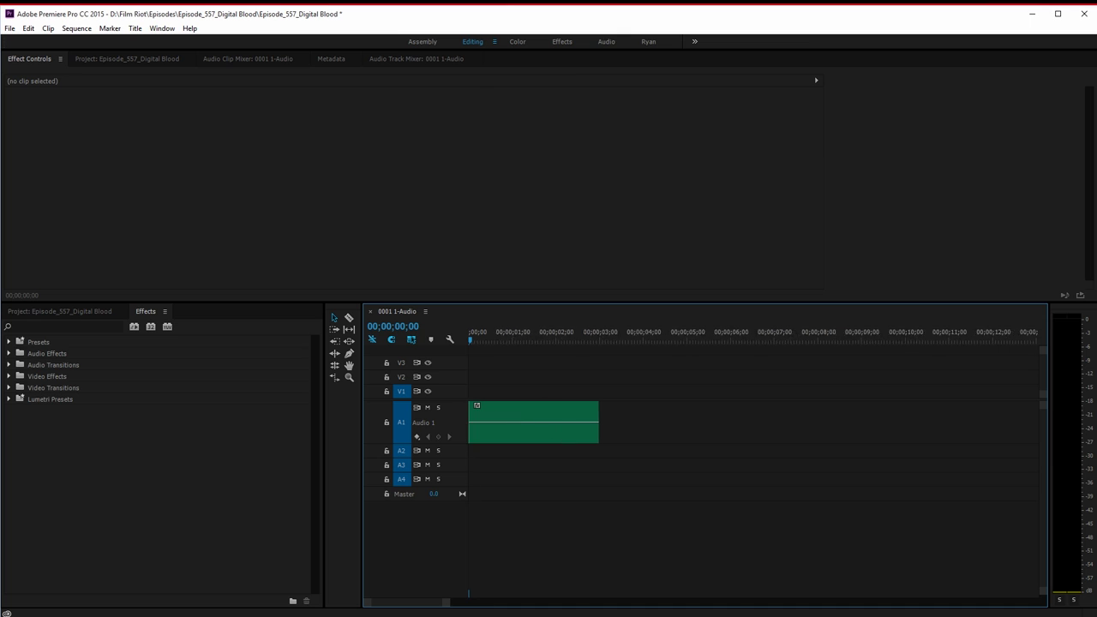
# - Play the voice clip, set its speed to 60%, and replay it from the start
pyautogui.press('space')
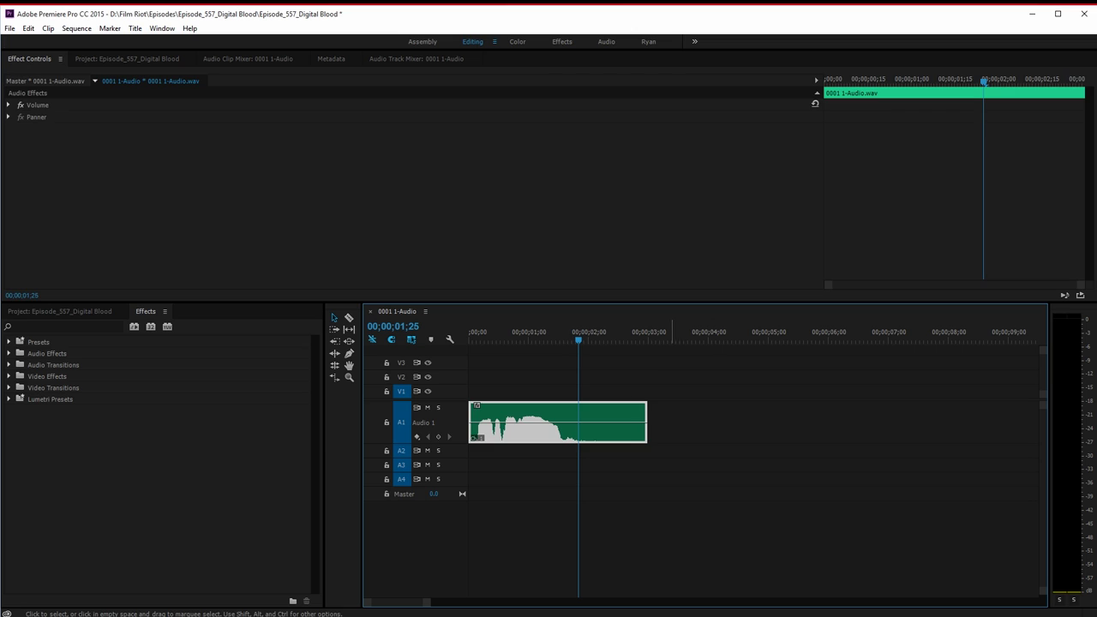
pyautogui.rightClick(593, 440)
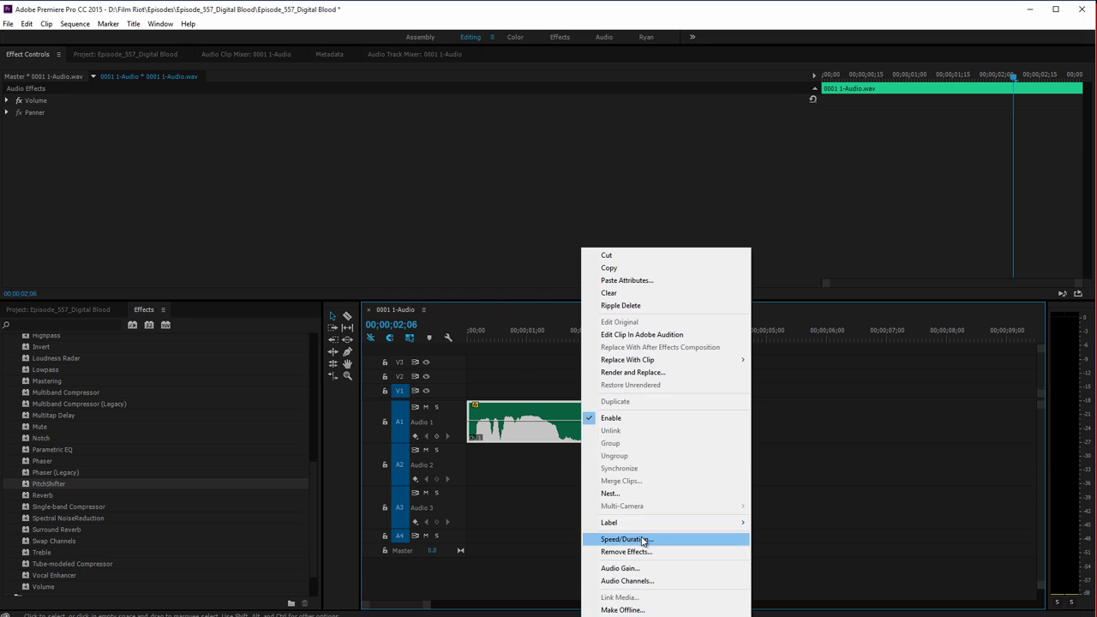
pyautogui.click(643, 540)
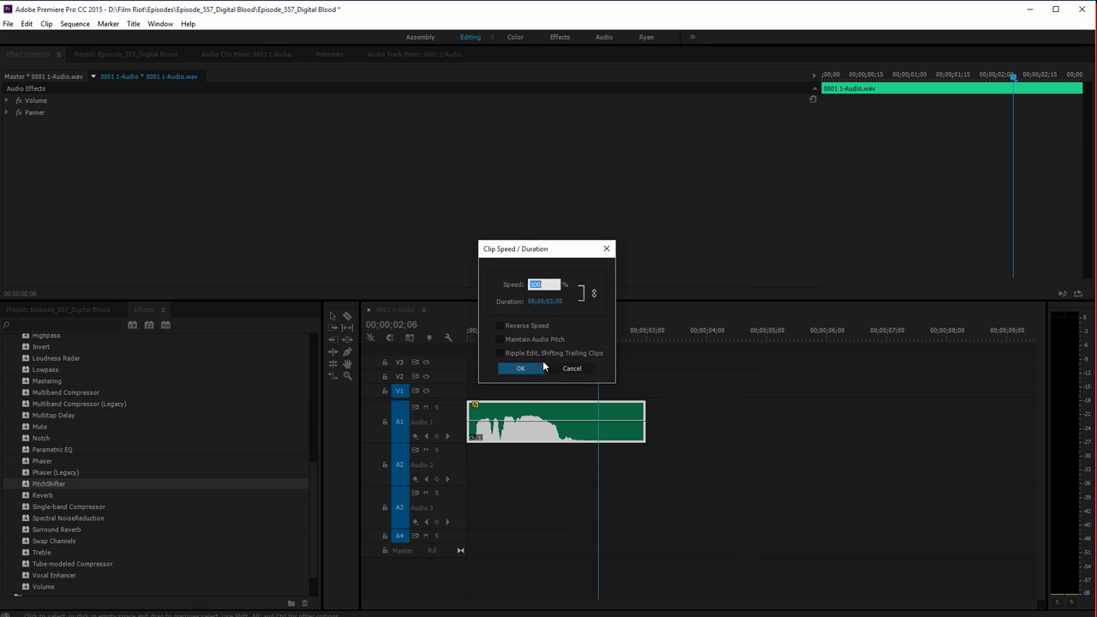
pyautogui.write('60')
pyautogui.press('Return')
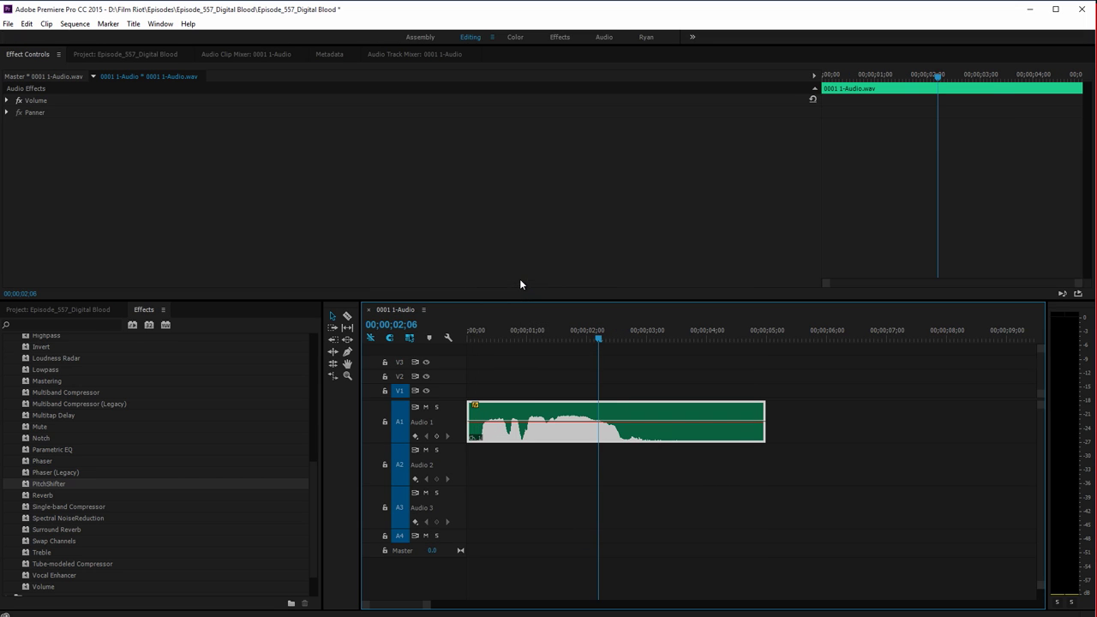
pyautogui.press('Home')
pyautogui.press('space')
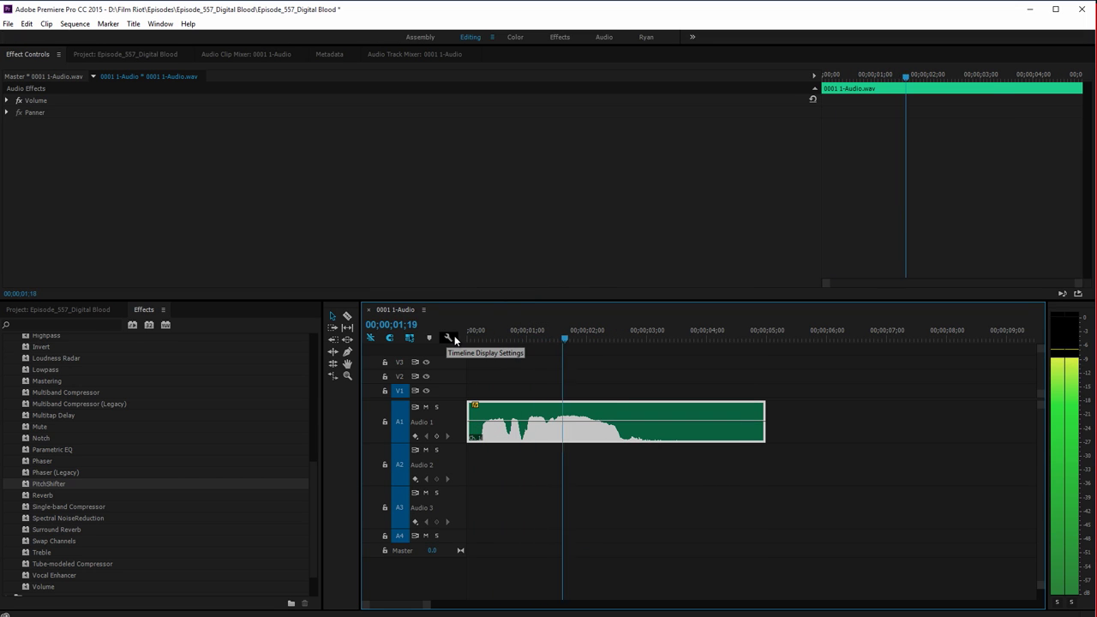
pyautogui.scroll(6, 51, 360)
# - Apply Chorus to the voice clip, open its editor, and preview the effect
pyautogui.moveTo(43, 359); pyautogui.dragTo(591, 437)
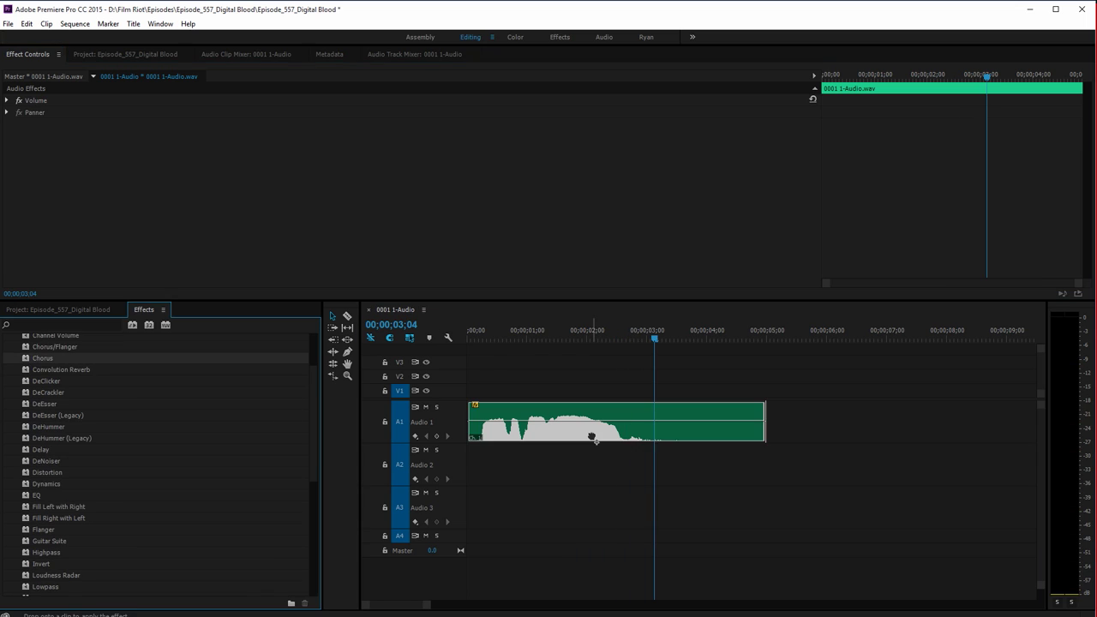
pyautogui.click(447, 137)
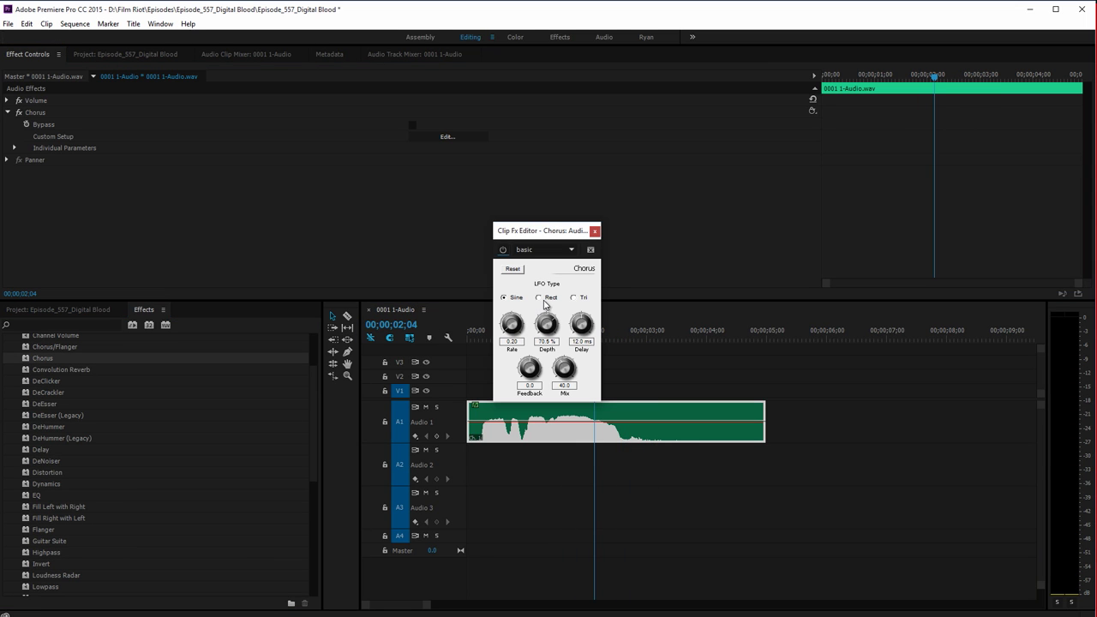
pyautogui.click(464, 339)
pyautogui.press('space')
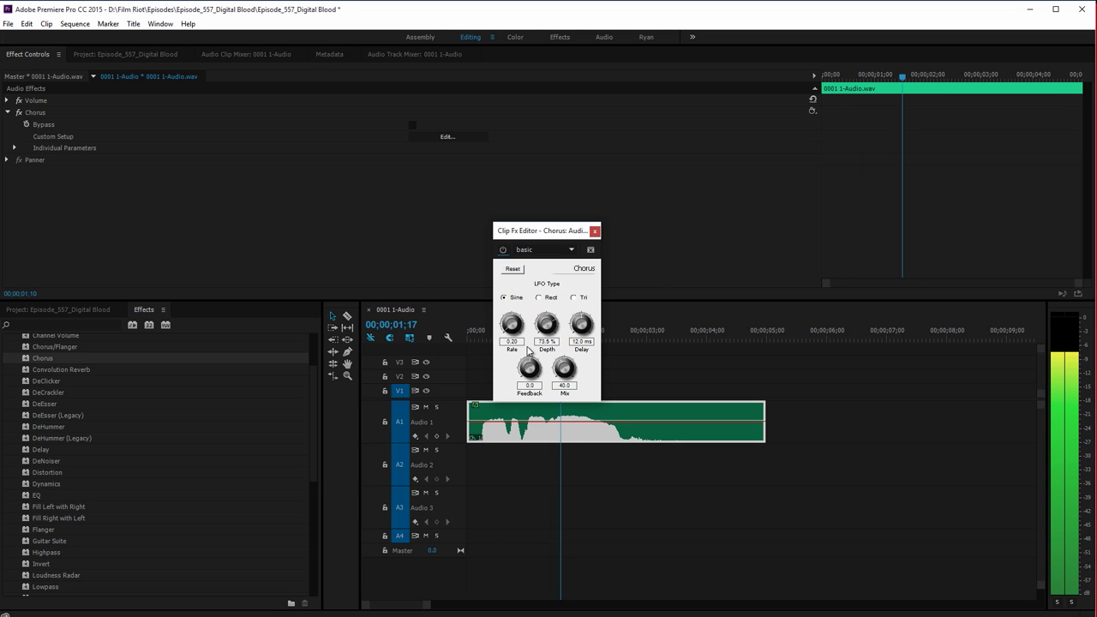
pyautogui.click(283, 514)
pyautogui.scroll(-5, 283, 514)
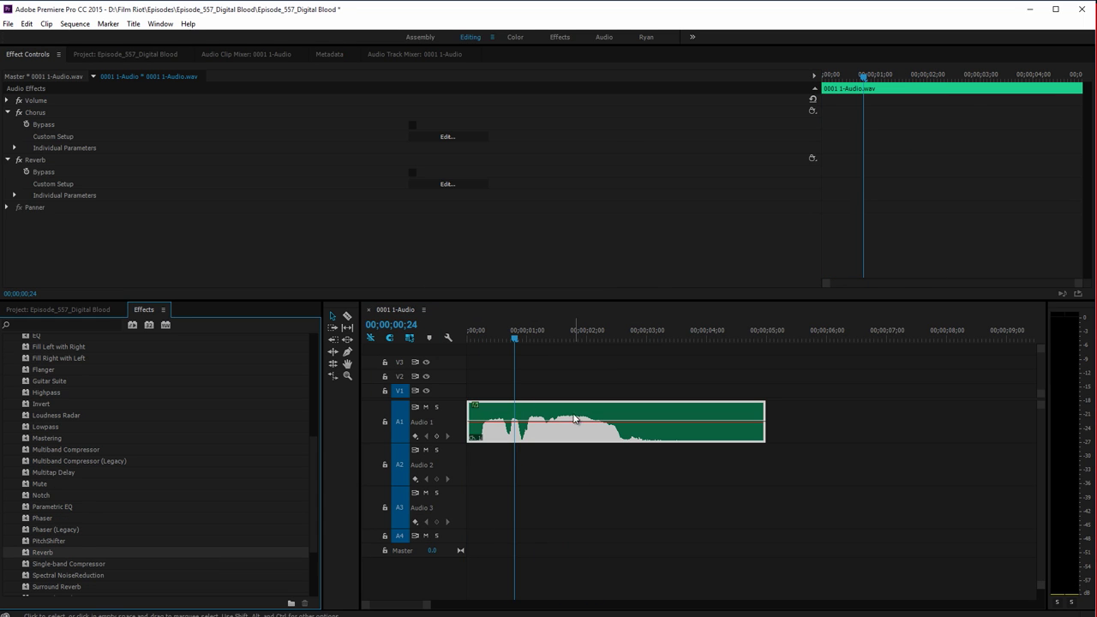
# - Copy the voice clip onto Audio 2 and Audio 3, and pitch-shift the Audio 1 clip up 4 semitones
pyautogui.moveTo(575, 419); pyautogui.dragTo(574, 463)
pyautogui.moveTo(499, 467); pyautogui.dragTo(502, 514)
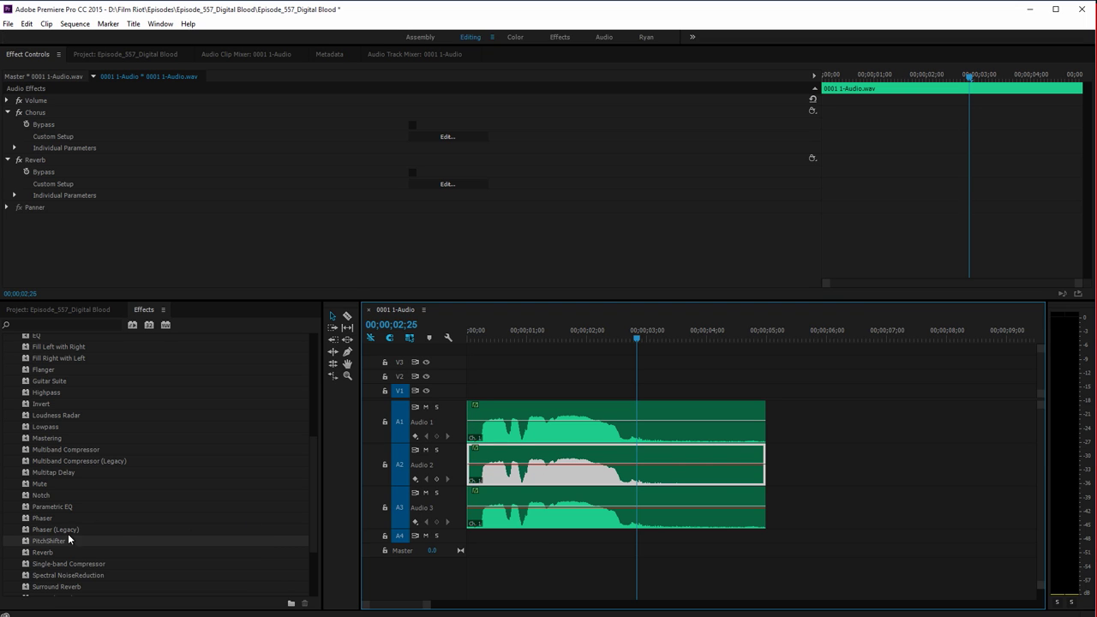
pyautogui.moveTo(513, 439); pyautogui.dragTo(512, 439)
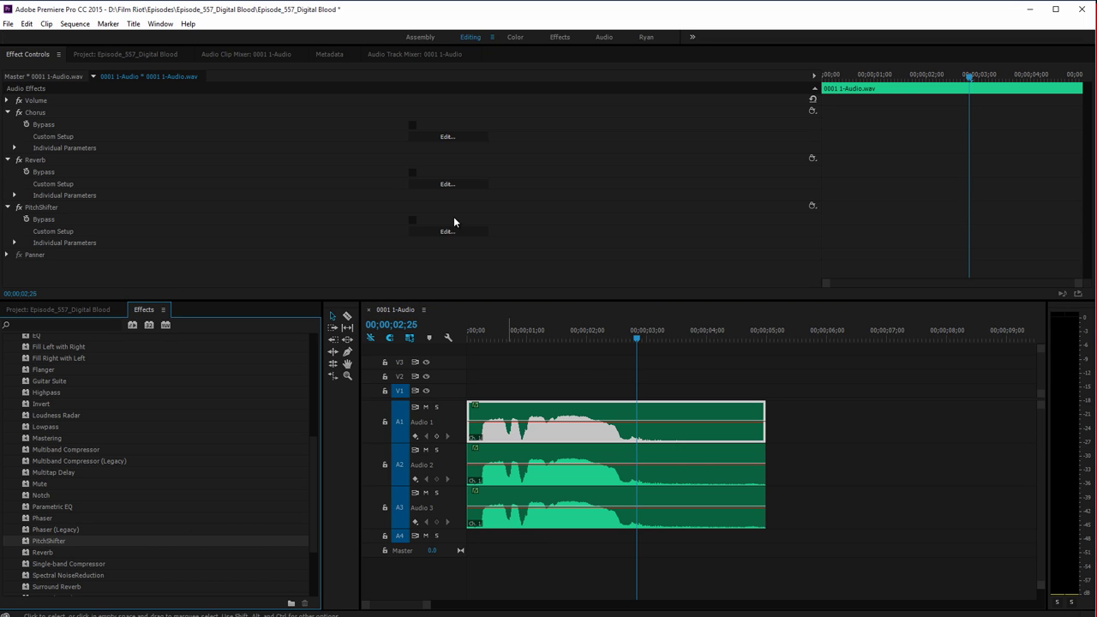
pyautogui.click(447, 232)
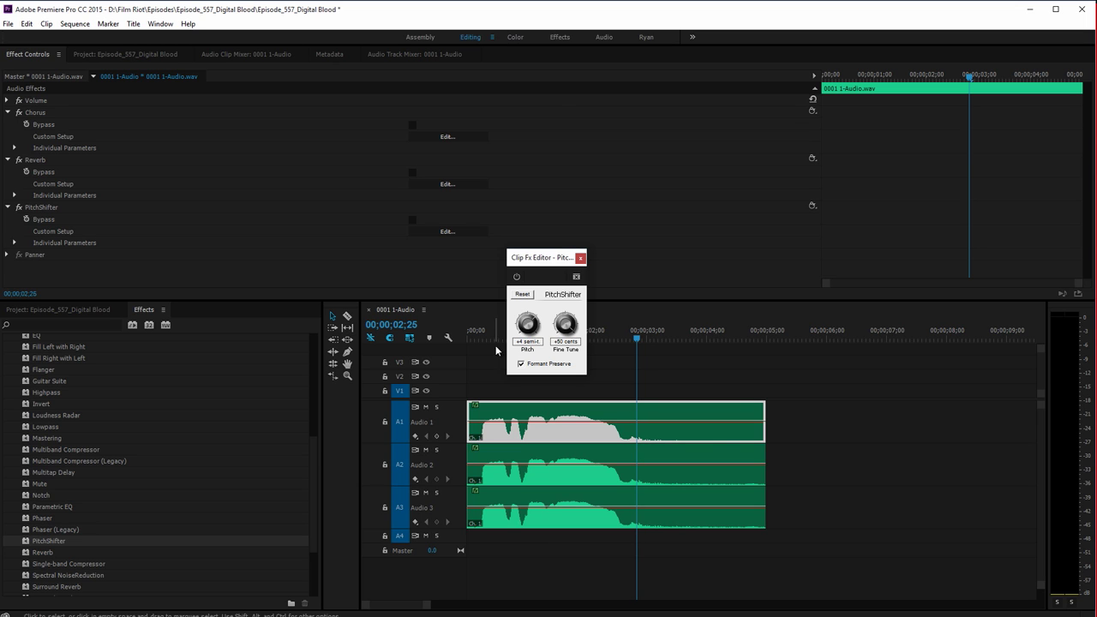
pyautogui.click(581, 259)
# - Apply PitchShifter to the Audio 2 clip and lower its pitch to -4 semitones
pyautogui.click(537, 482)
pyautogui.moveTo(48, 541); pyautogui.dragTo(536, 467)
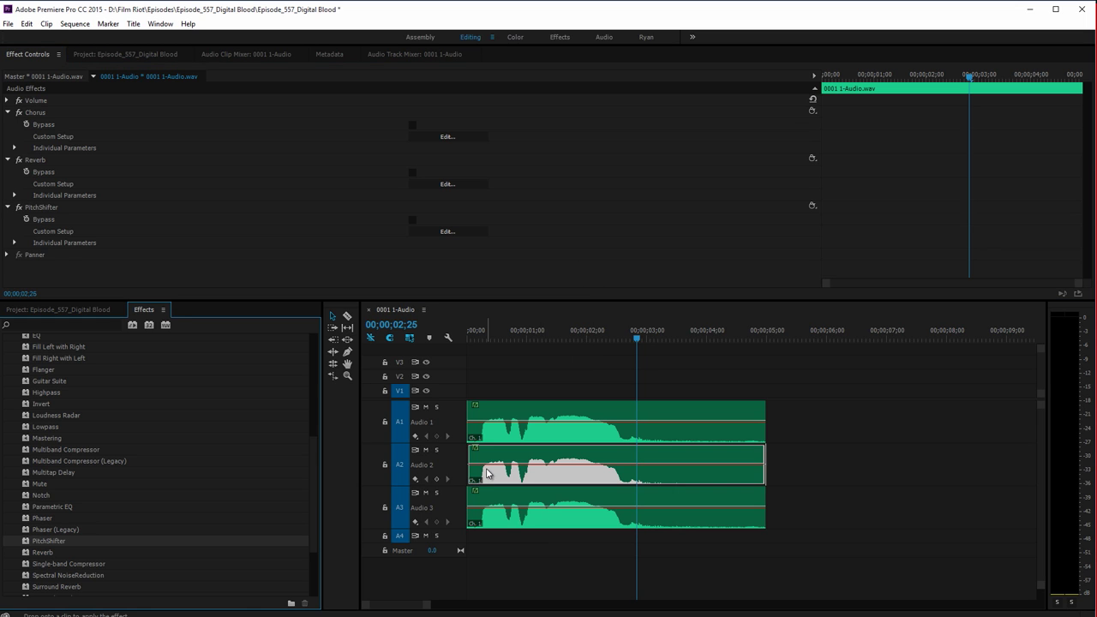
pyautogui.click(447, 232)
pyautogui.moveTo(527, 324); pyautogui.dragTo(523, 330)
# - Check the Audio 3 clip's pitch settings and effects, then play back the layered ghost voice
pyautogui.click(600, 510)
pyautogui.click(479, 234)
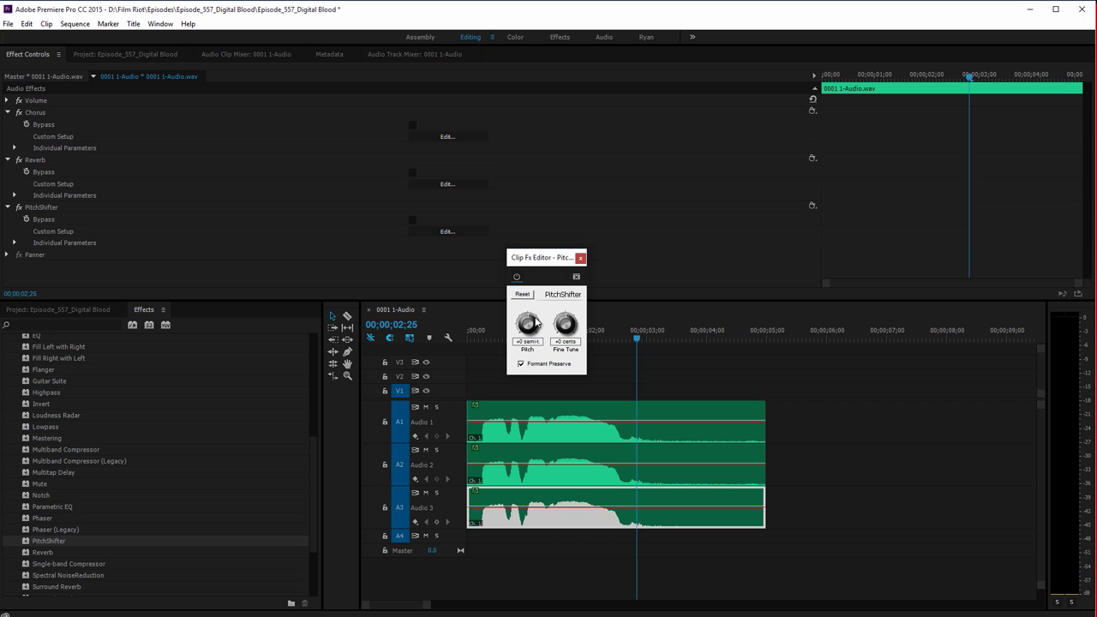
pyautogui.rightClick(473, 451)
pyautogui.click(510, 465)
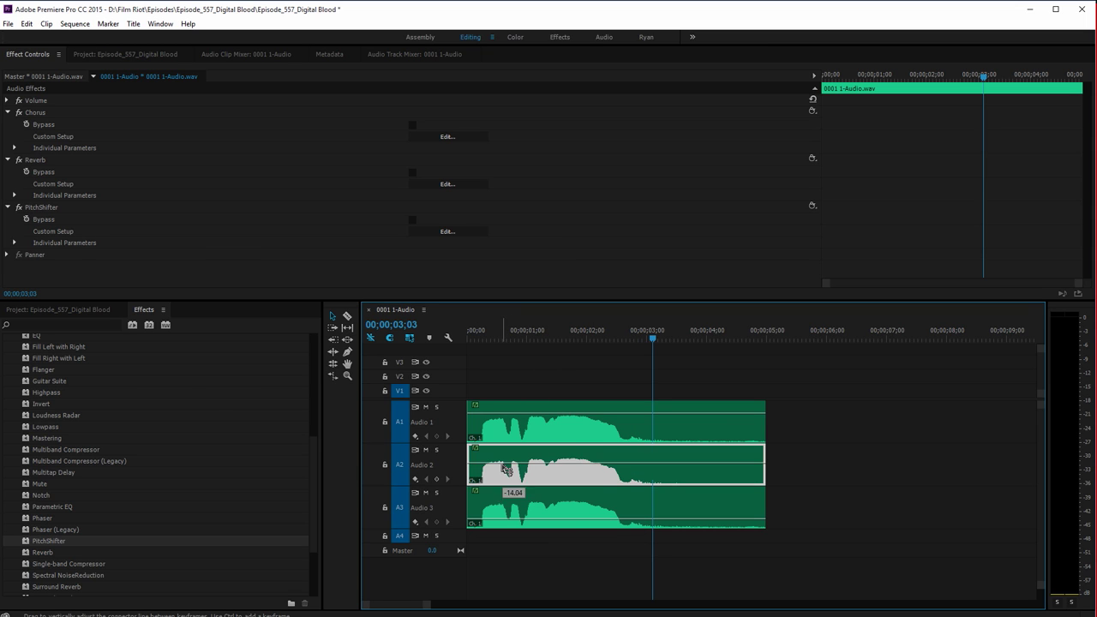
pyautogui.click(475, 490)
pyautogui.press('Escape')
pyautogui.click(531, 517)
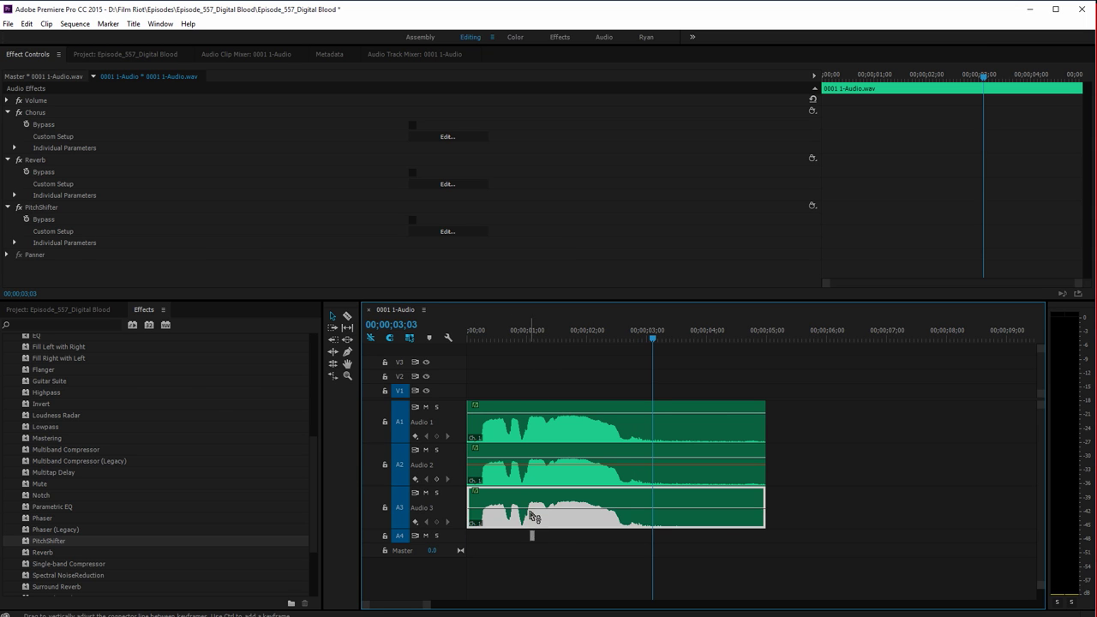
pyautogui.press('space')
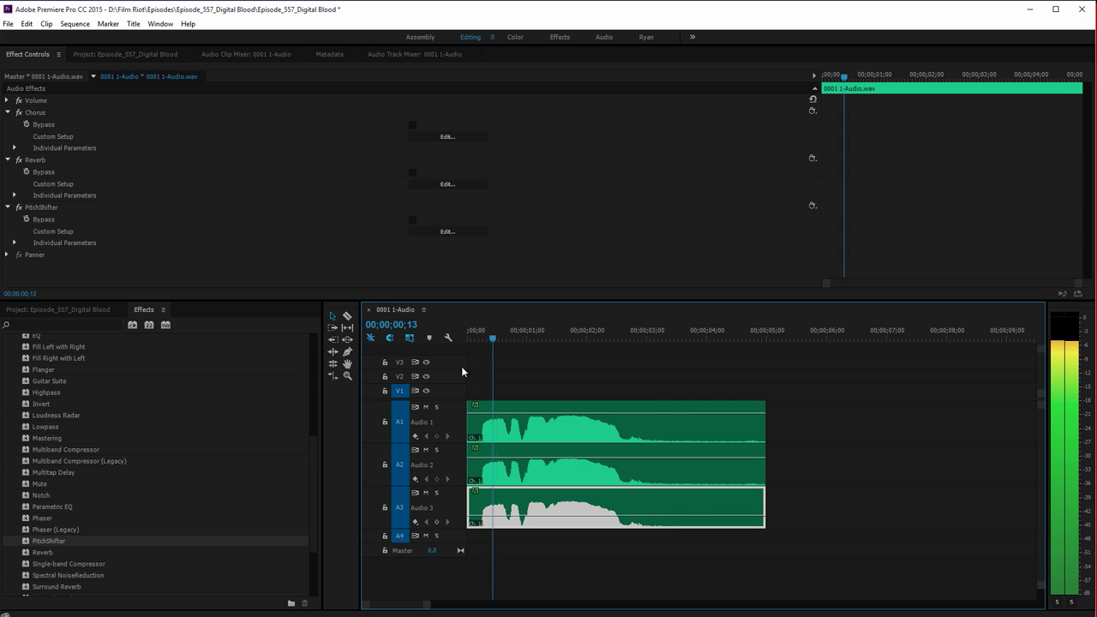